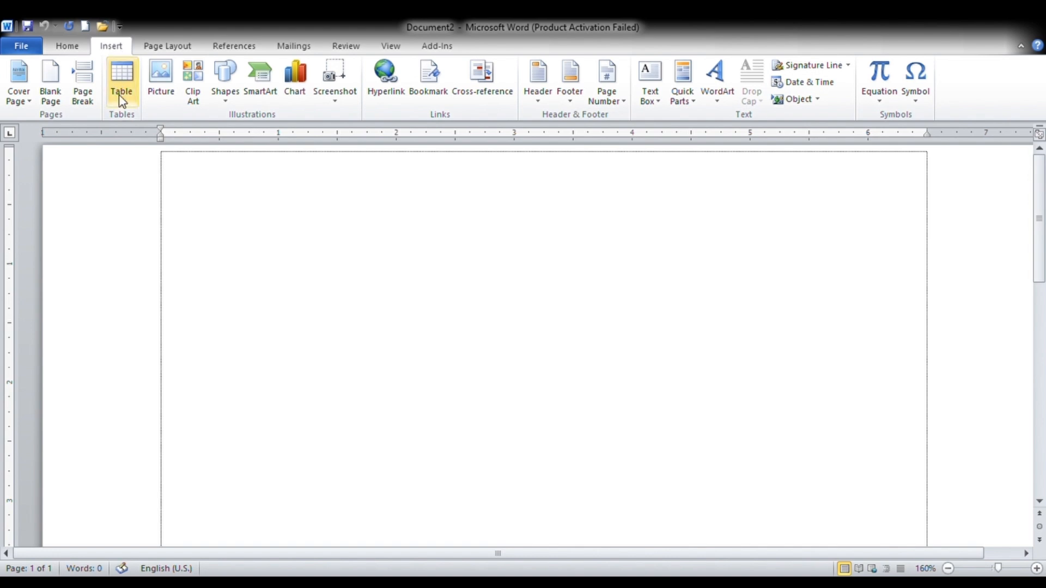
Step: Insert a table with ten columns and eight rows into the blank document
click(122, 97)
click(129, 139)
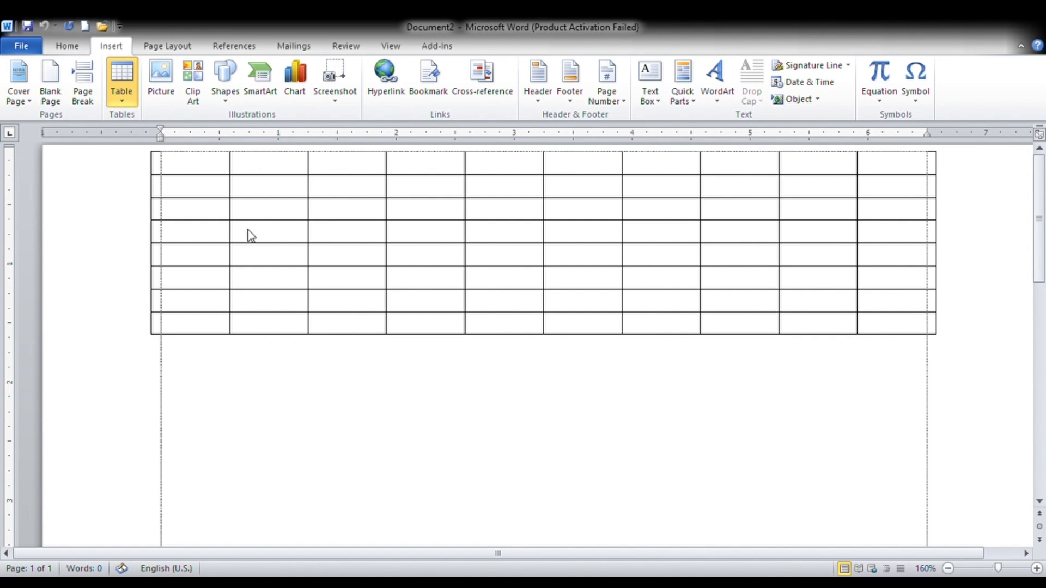
click(251, 235)
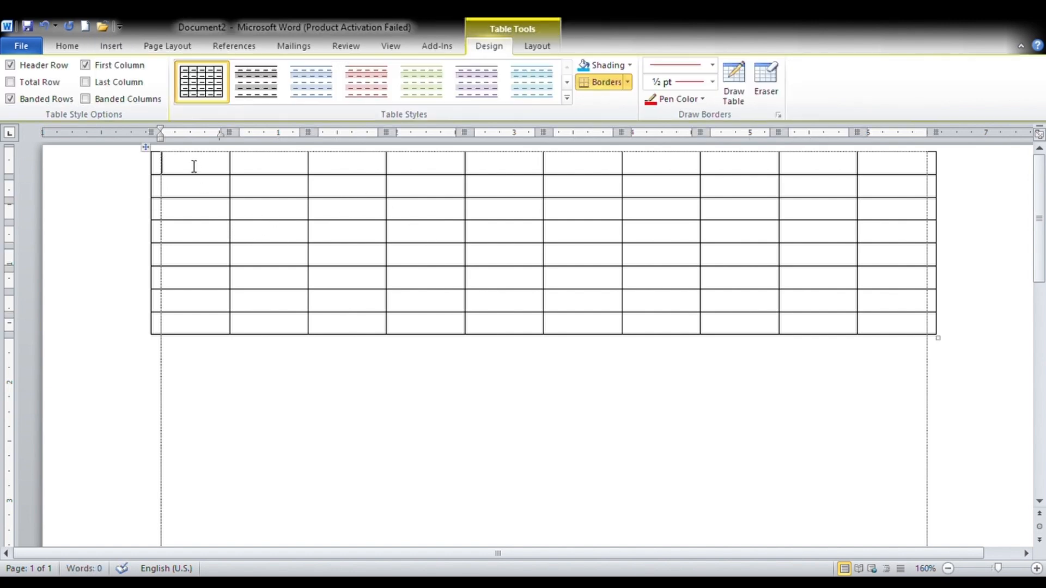
Step: Select the first two columns and the first two rows in turn, and place the cursor in individual third-row cells
drag(193, 164, 189, 323)
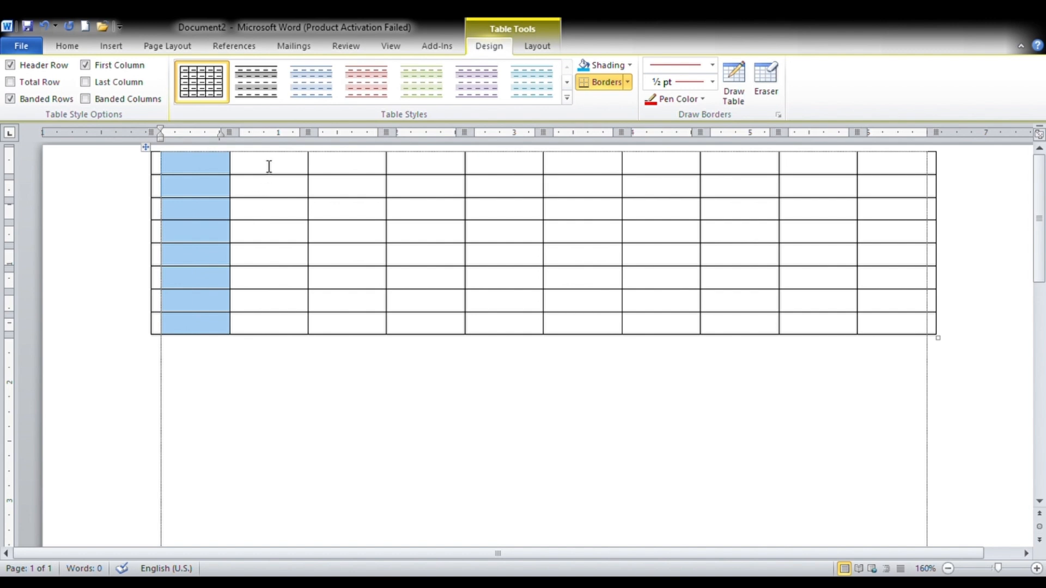
drag(269, 166, 259, 327)
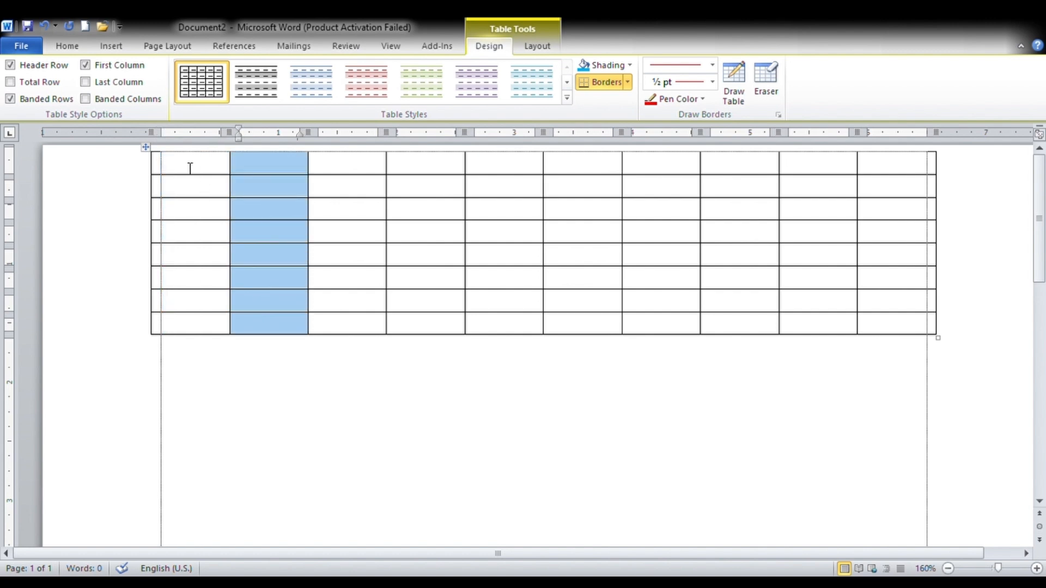
drag(190, 169, 873, 168)
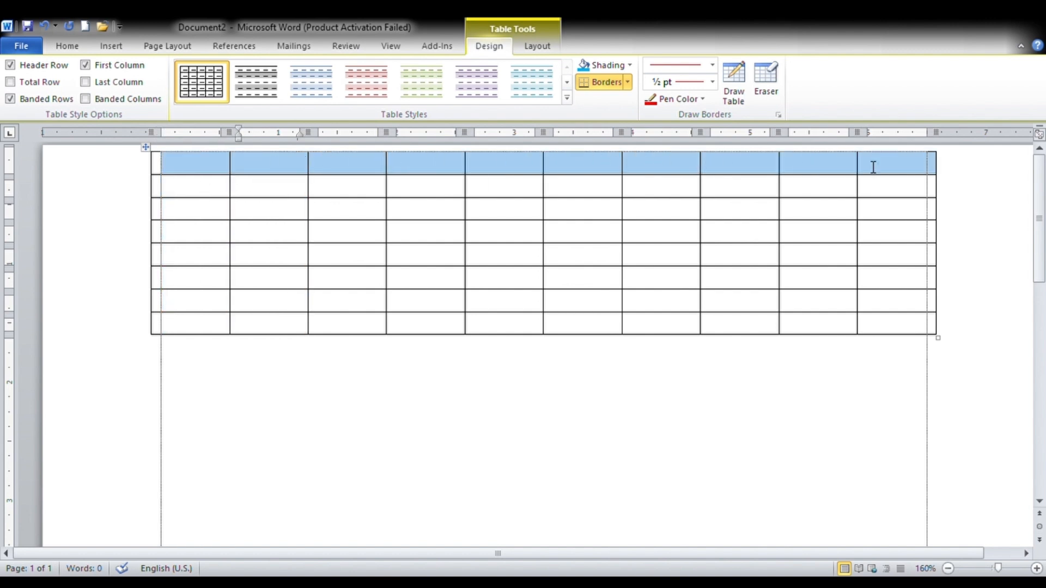
drag(207, 196, 883, 189)
click(276, 212)
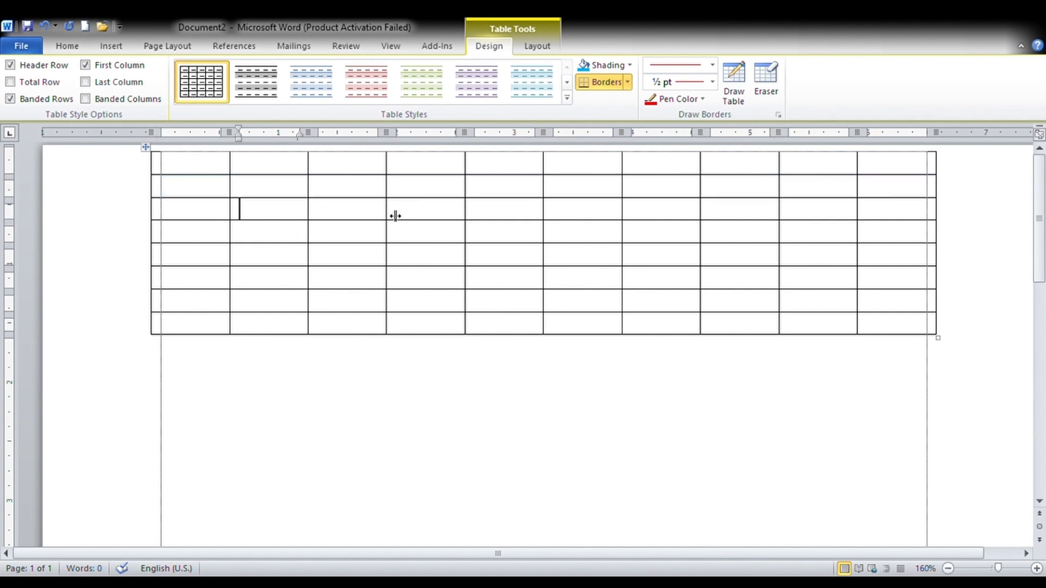
click(352, 217)
click(424, 213)
click(499, 214)
click(279, 215)
Step: Apply the blue banded style with black rules to the whole table and shade fourth-row cells three to six yellow, green, light blue and light blue
click(148, 148)
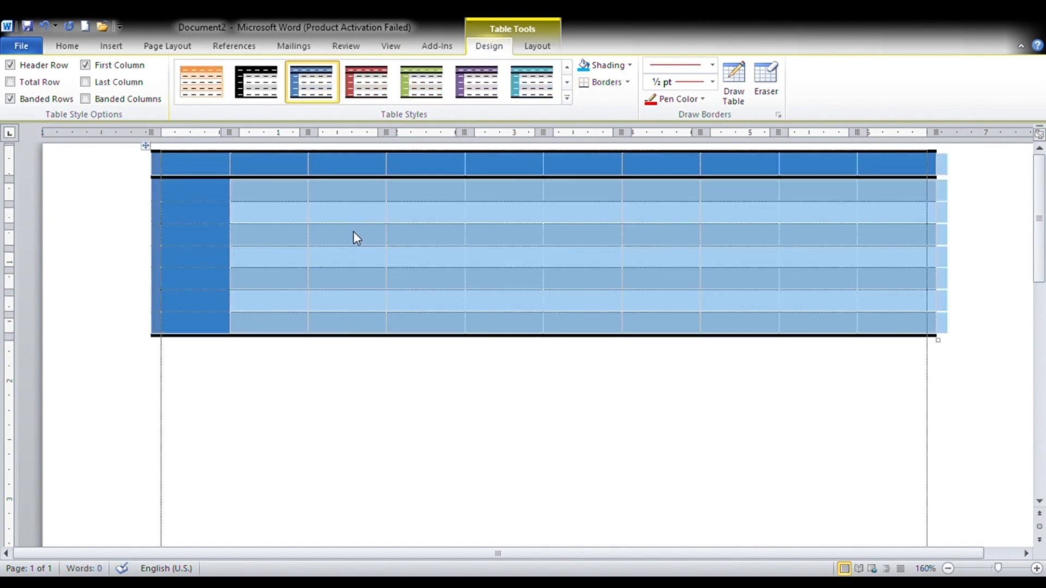
click(355, 235)
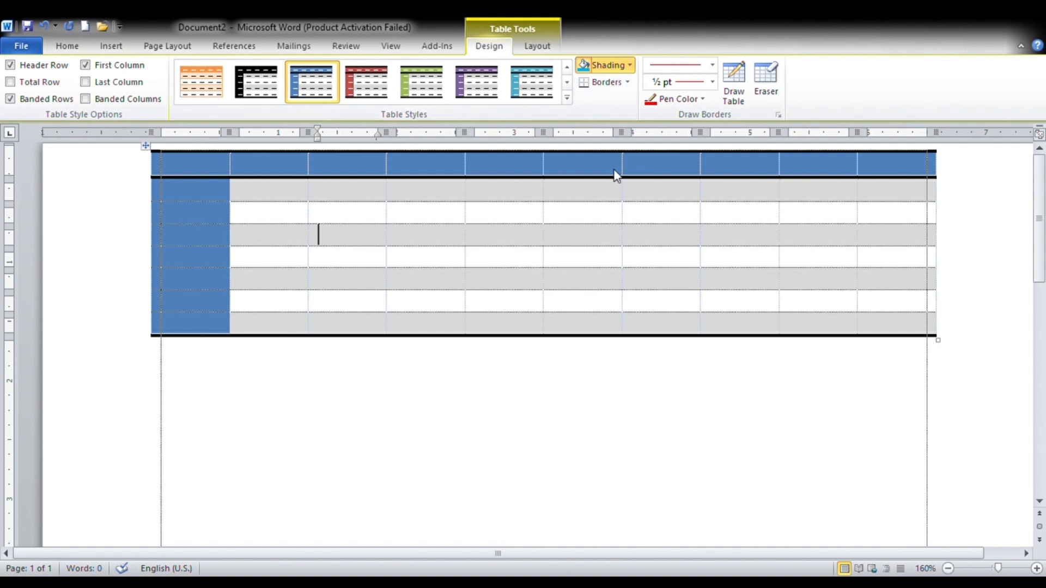
click(448, 234)
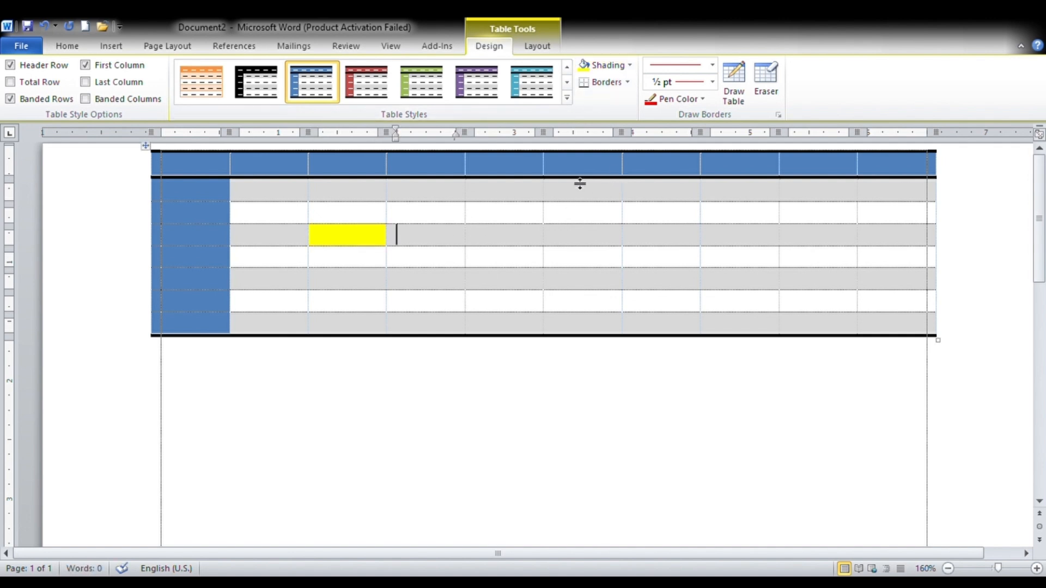
click(604, 65)
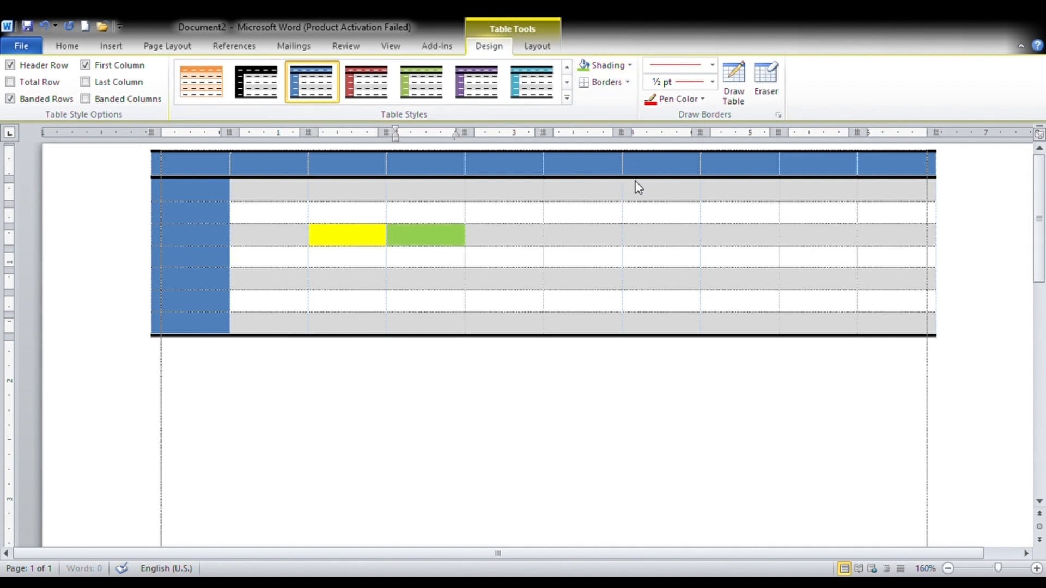
click(512, 237)
click(604, 65)
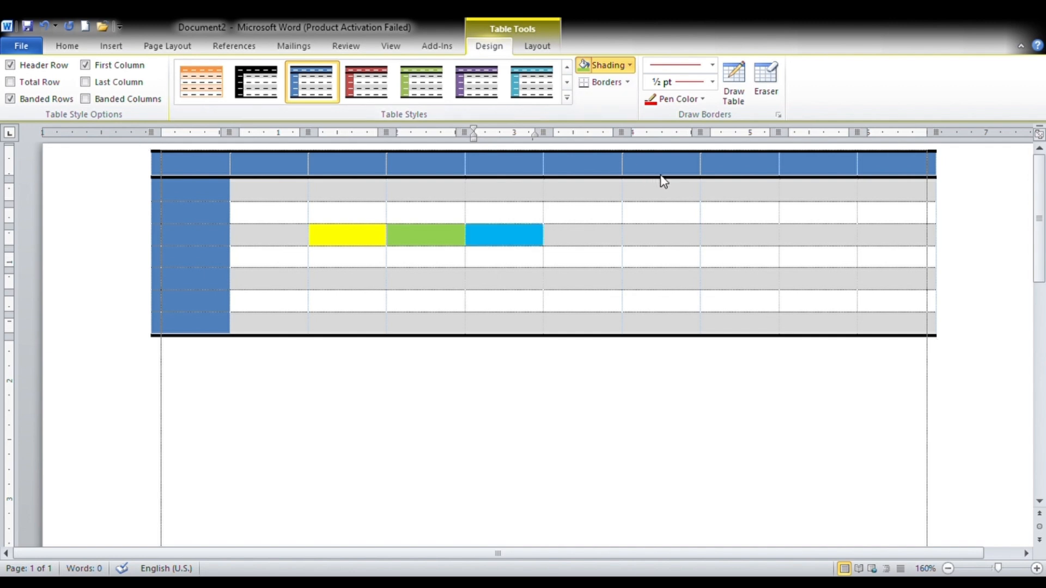
click(620, 237)
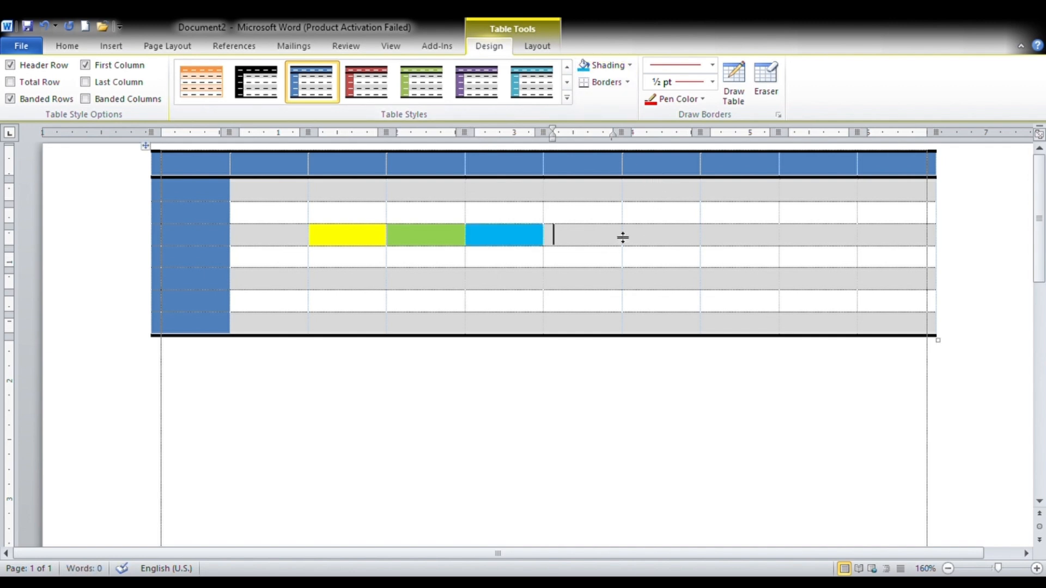
click(657, 177)
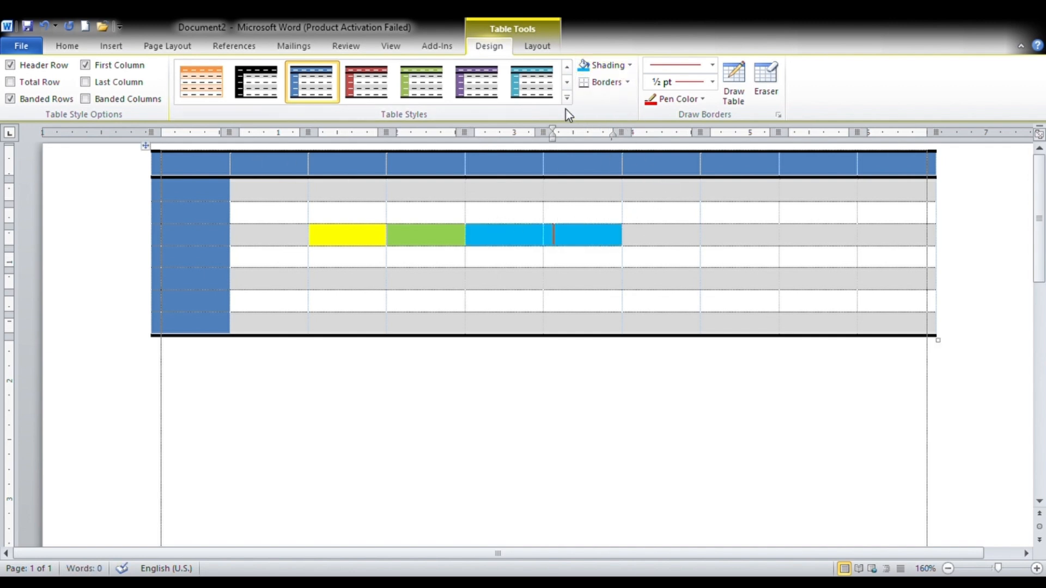
Step: Apply red ½ pt borders to all cells of the whole table
click(146, 146)
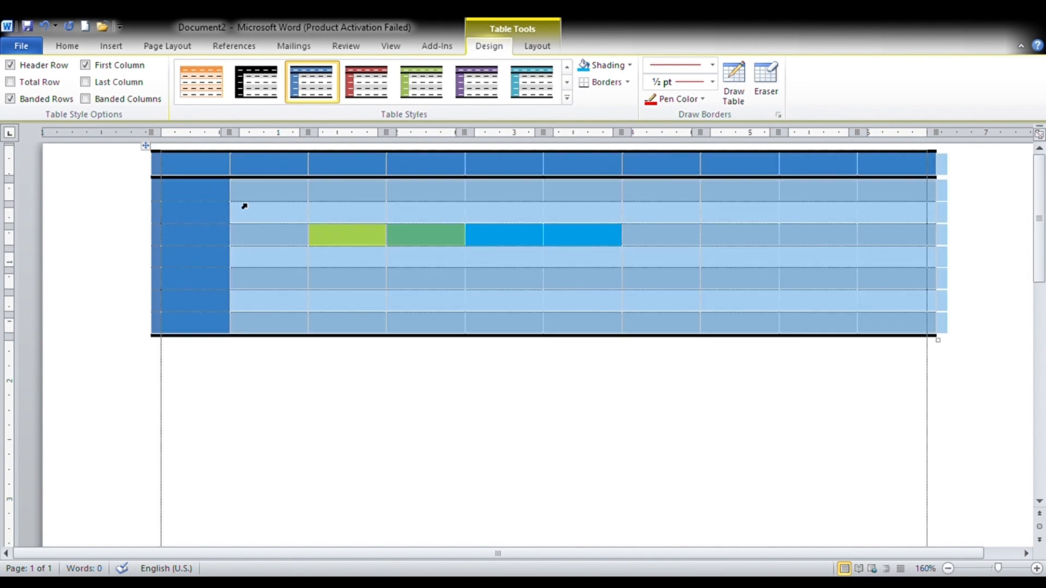
click(237, 198)
click(145, 146)
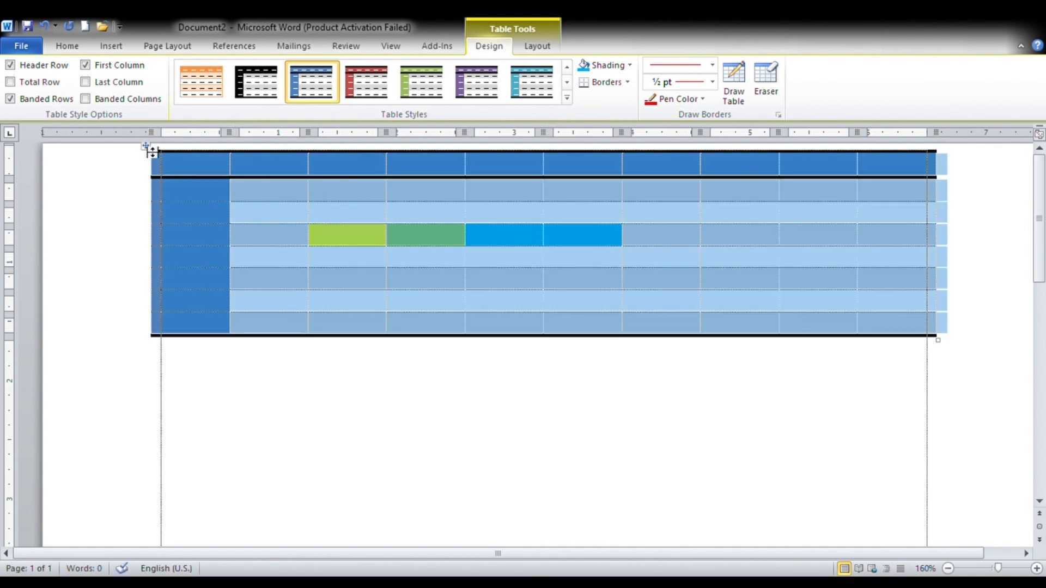
click(611, 87)
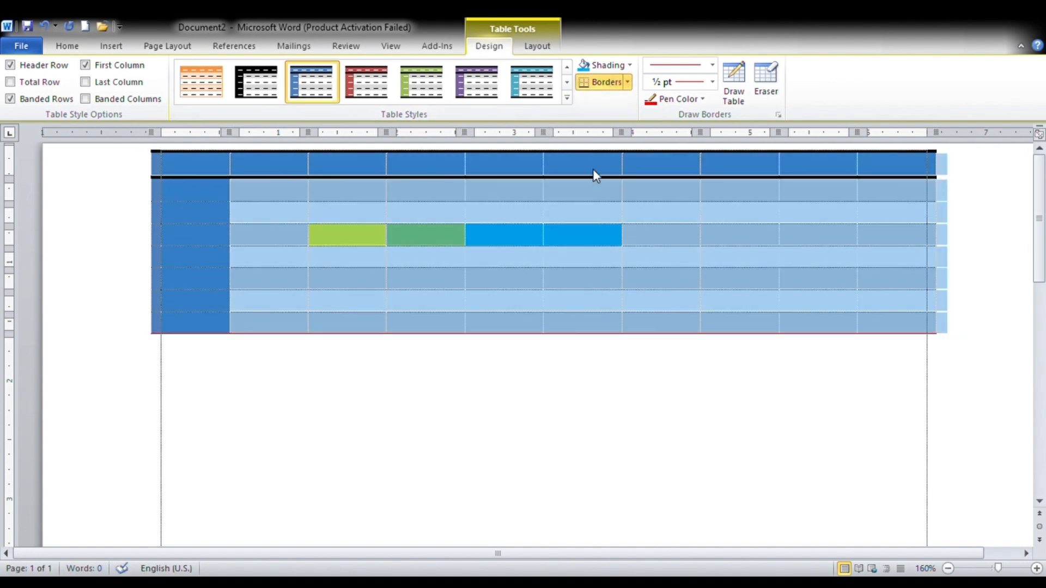
click(607, 243)
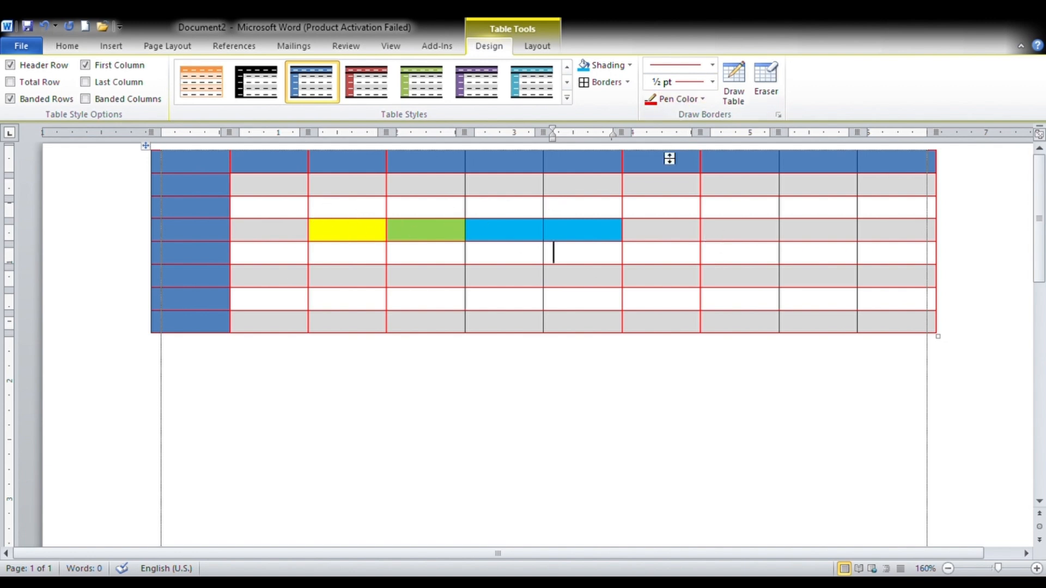
Step: Draw a second table about 3.6 inches wide below the first and divide it into two rows and three columns
click(733, 76)
mouse_move(308, 386)
mouse_down()
mouse_move(709, 467)
mouse_move(726, 462)
mouse_up()
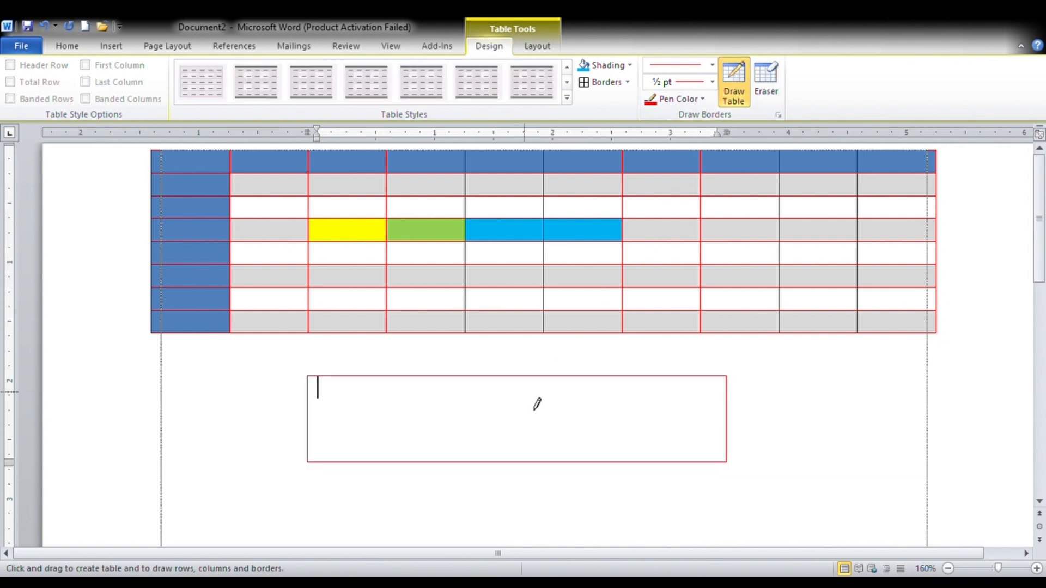
drag(529, 382, 529, 469)
drag(348, 419, 684, 414)
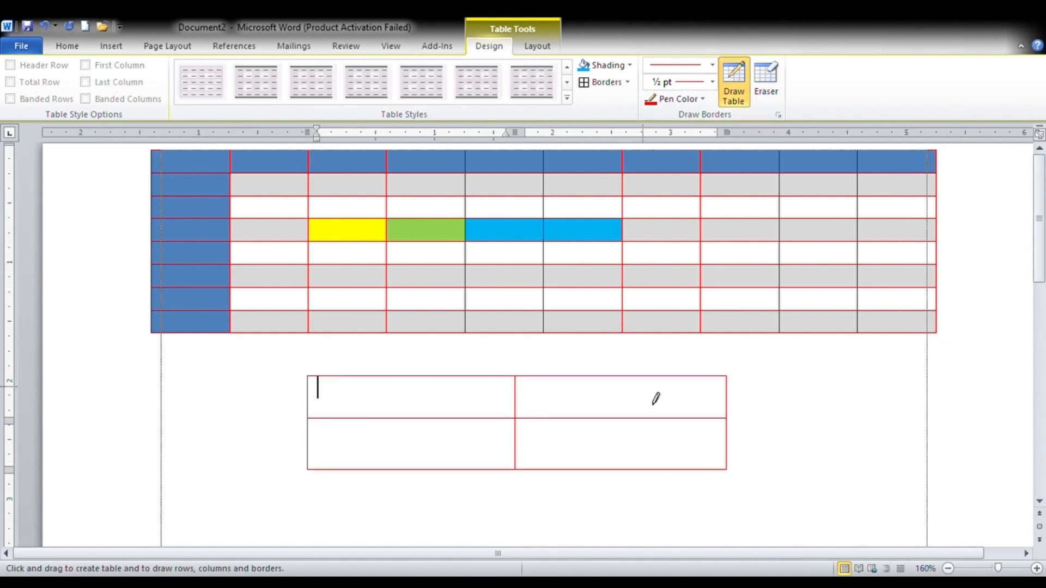
drag(648, 384, 649, 473)
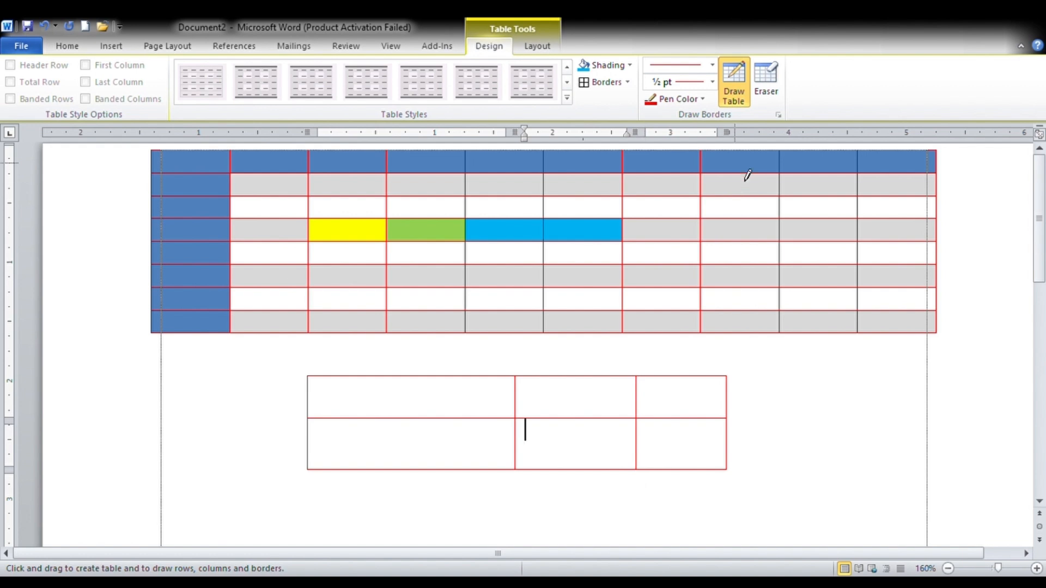
Step: Erase the drawn table's horizontal border in the middle column and the upper vertical border between the middle and last columns
click(766, 82)
mouse_move(600, 412)
mouse_down()
mouse_move(599, 426)
mouse_move(642, 398)
mouse_up()
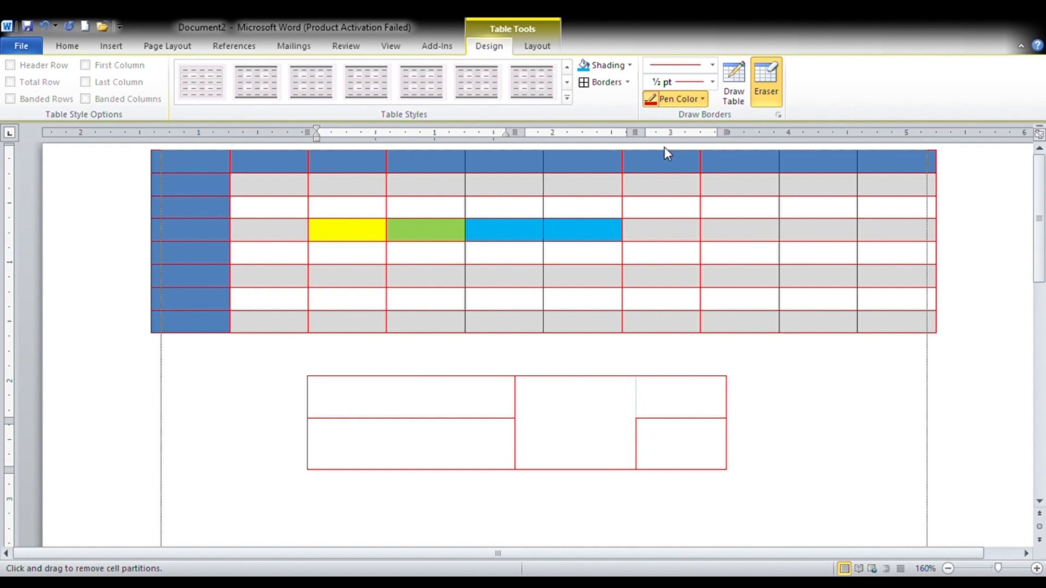
Step: Draw horizontal and vertical partitions across the drawn table's middle and last columns with a black 3 pt line
click(733, 84)
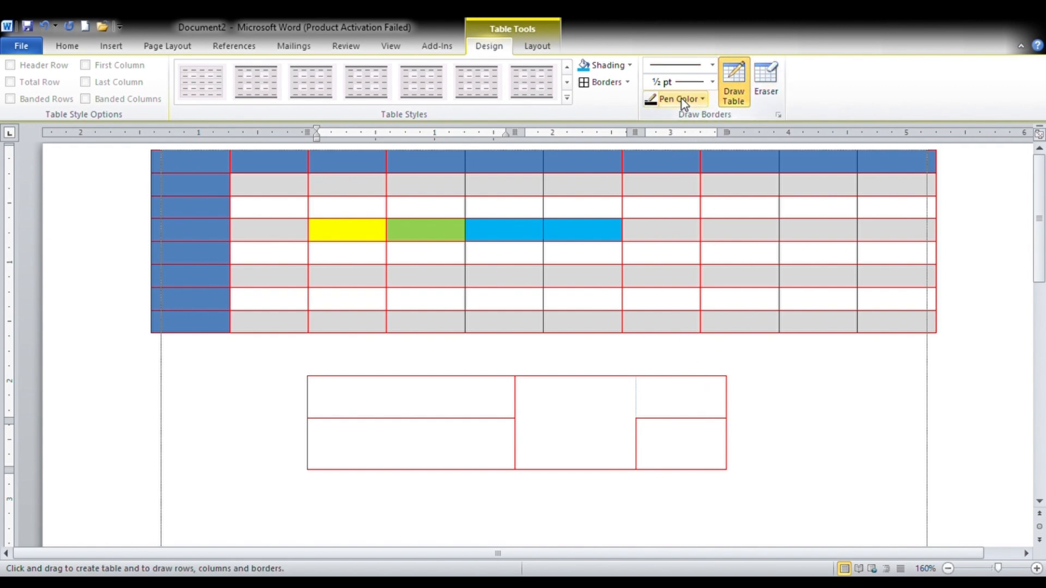
click(709, 67)
click(670, 263)
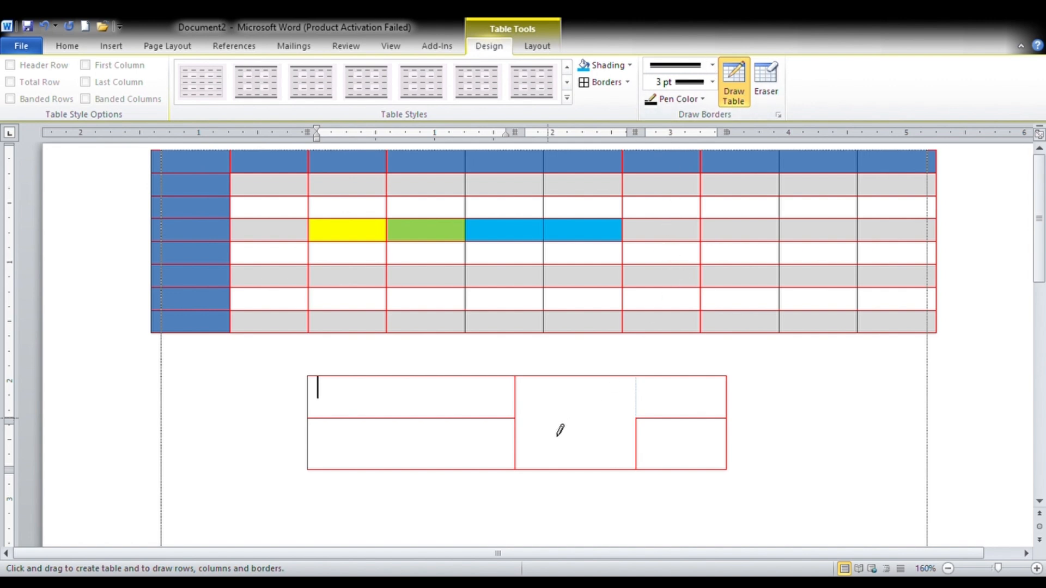
drag(544, 412, 637, 420)
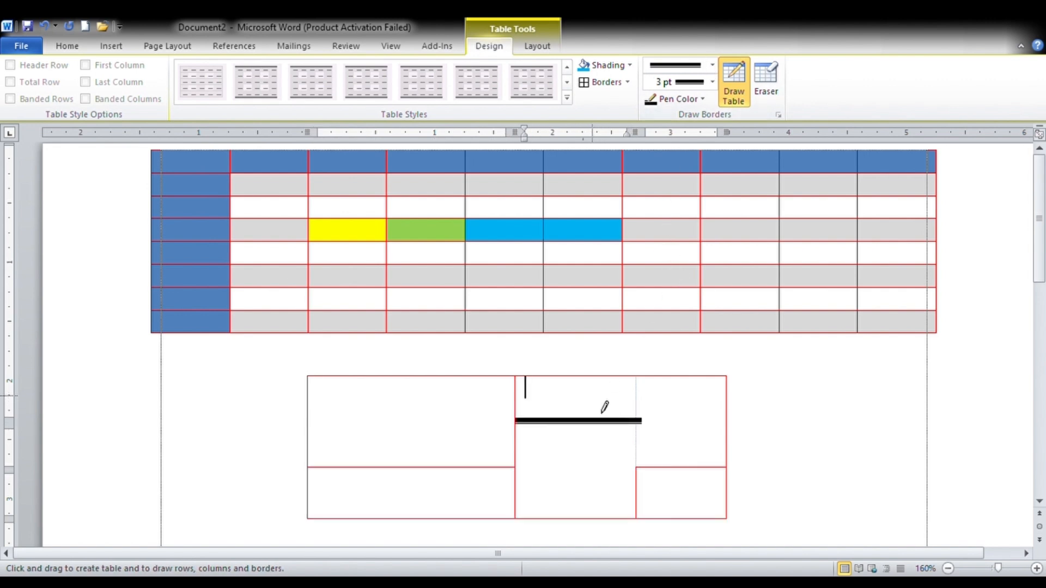
drag(590, 380, 591, 512)
mouse_move(546, 469)
mouse_down()
mouse_move(661, 459)
mouse_move(713, 468)
mouse_up()
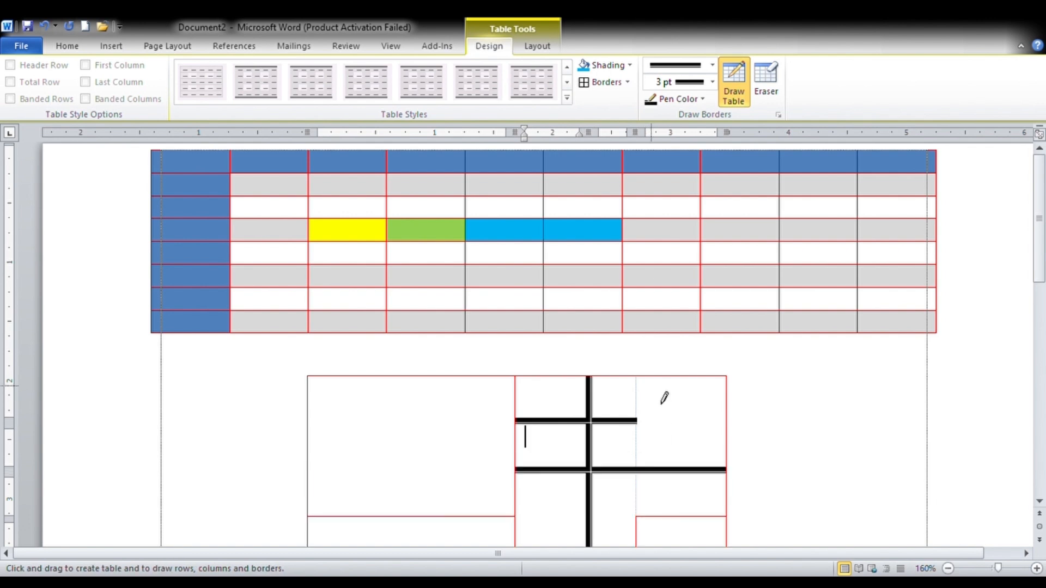
scroll(664, 398, down, 1)
mouse_move(683, 342)
mouse_down()
mouse_move(670, 386)
mouse_move(721, 355)
mouse_up()
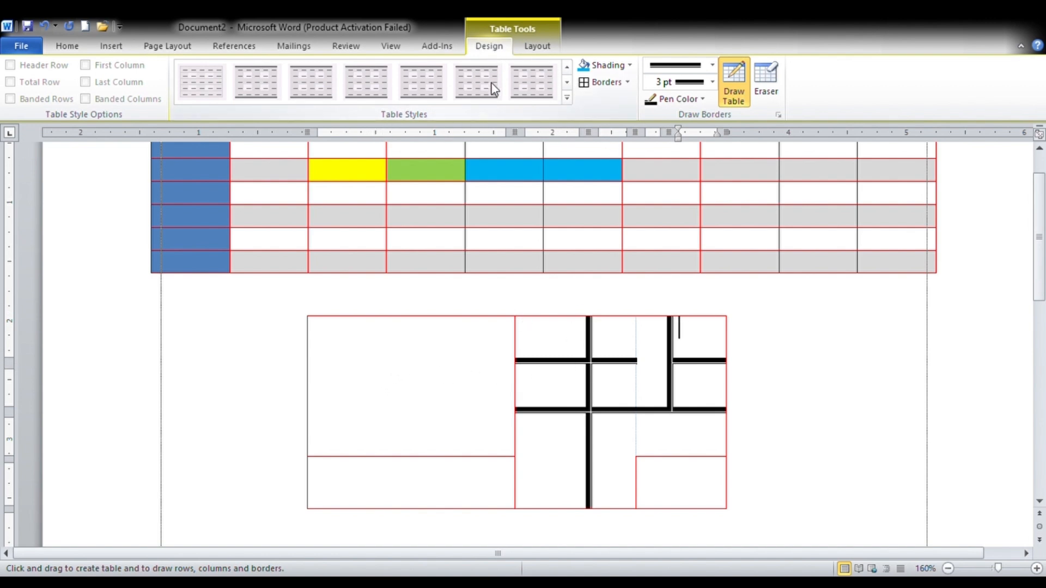
key(Escape)
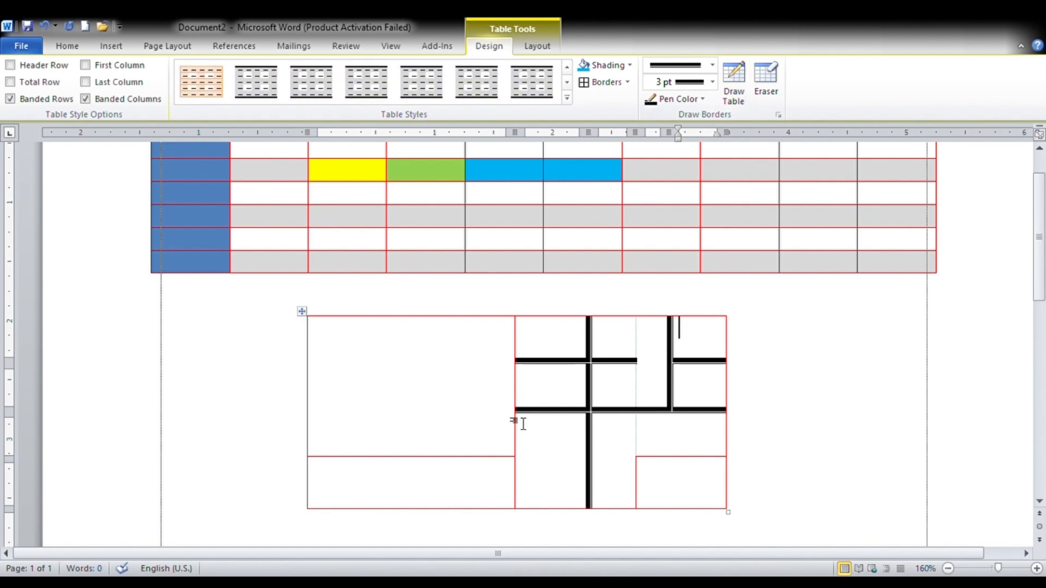
Step: Insert a table with five columns and four rows directly below the drawn table
scroll(484, 406, down, 4)
click(445, 384)
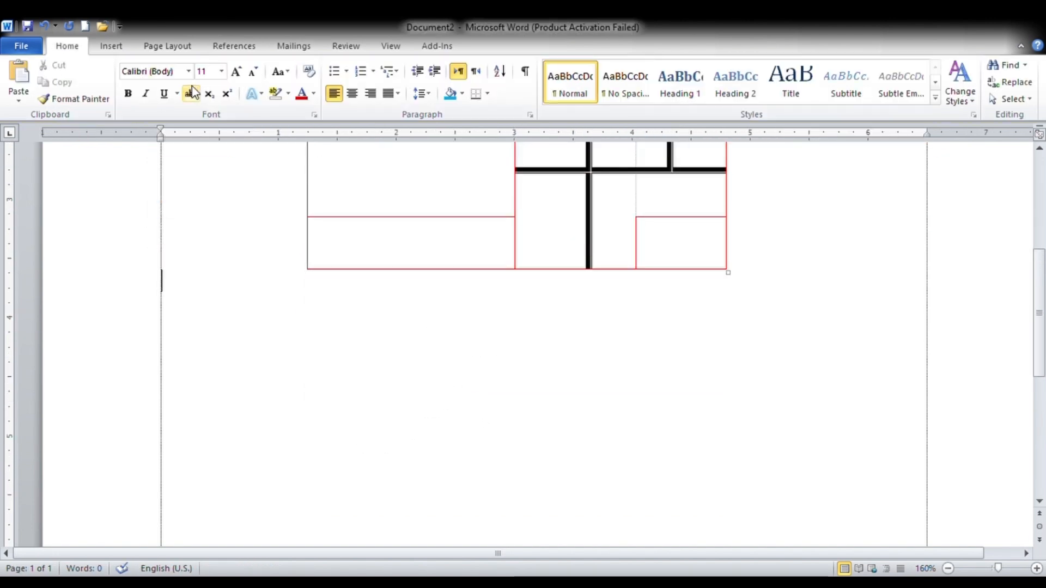
click(119, 48)
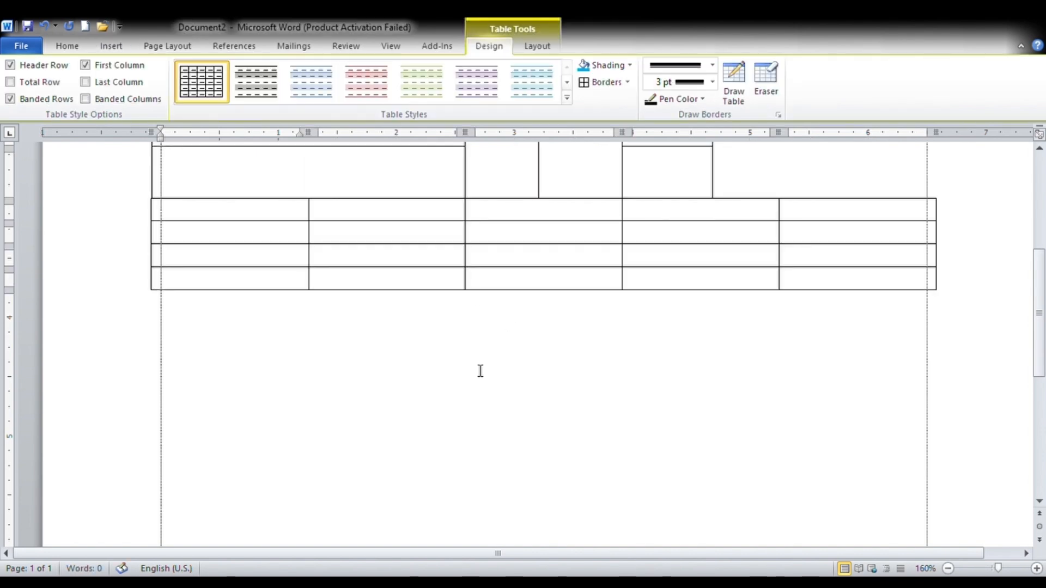
Step: Erase the inner partitions and outer borders of the drawn table above the five-column grid
scroll(423, 331, up, 2)
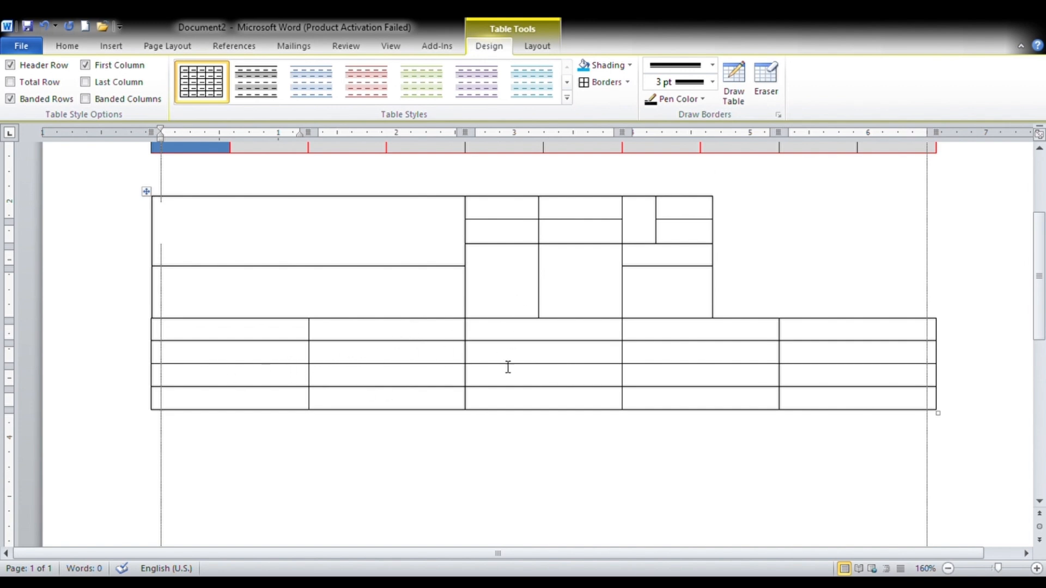
click(766, 81)
mouse_move(746, 261)
mouse_down()
mouse_move(269, 271)
mouse_move(166, 259)
mouse_move(252, 299)
mouse_up()
mouse_move(142, 285)
mouse_down()
mouse_move(486, 294)
mouse_move(791, 286)
mouse_move(778, 231)
mouse_up()
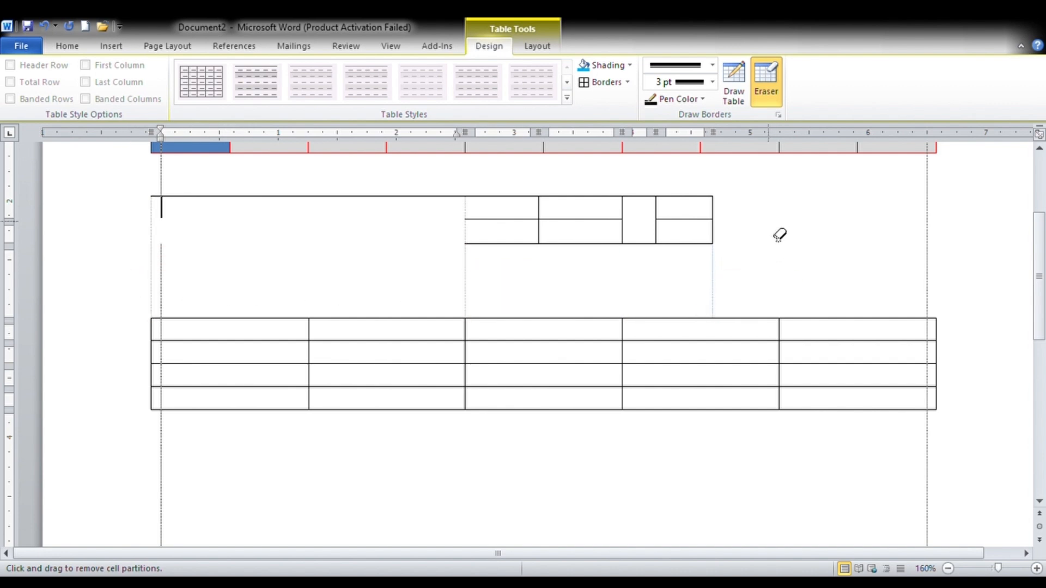
mouse_move(294, 238)
mouse_down()
mouse_move(193, 198)
mouse_move(497, 261)
mouse_move(749, 261)
mouse_move(737, 266)
mouse_up()
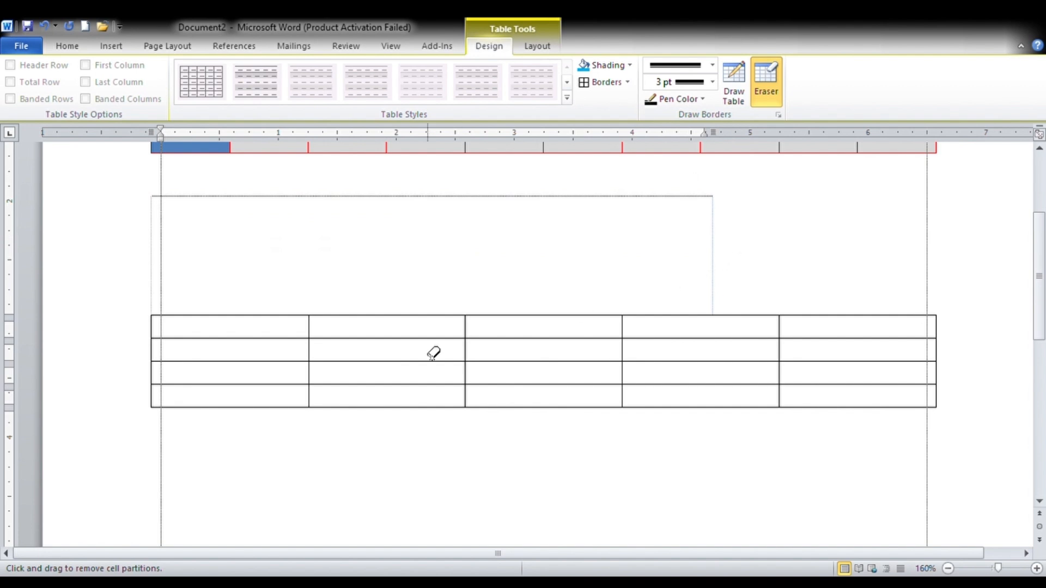
click(768, 87)
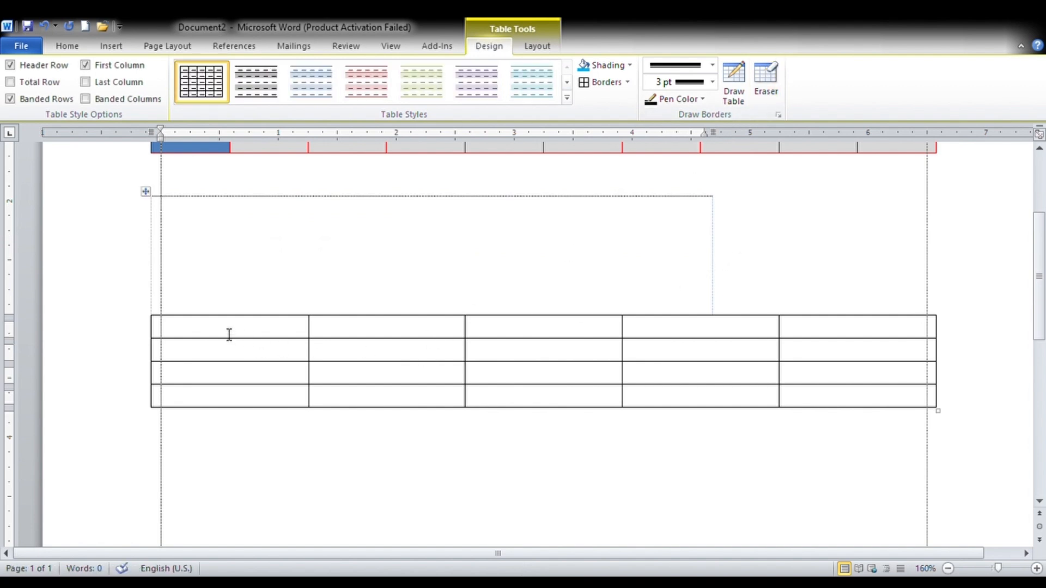
drag(229, 334, 836, 328)
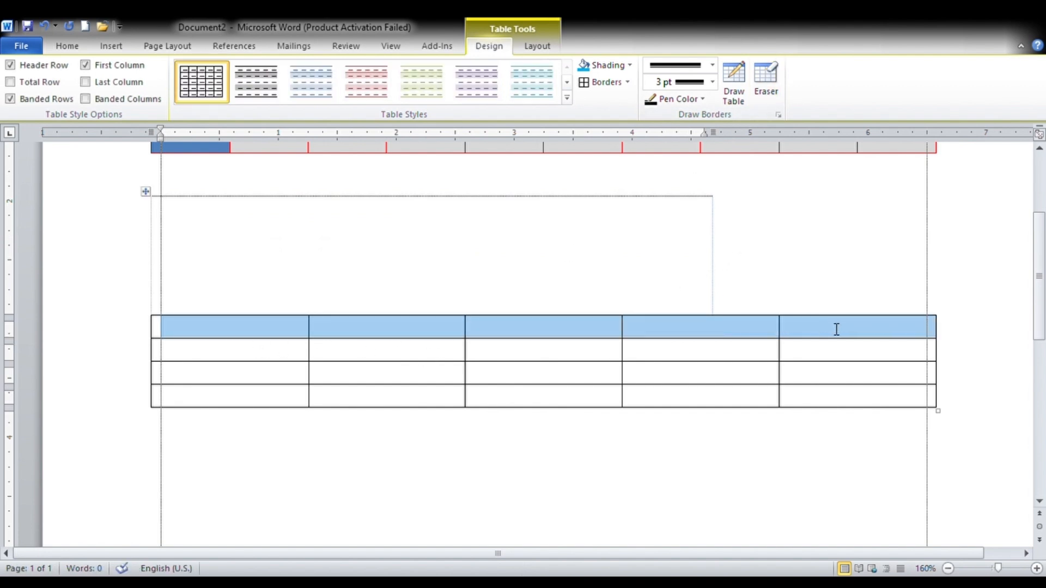
click(220, 335)
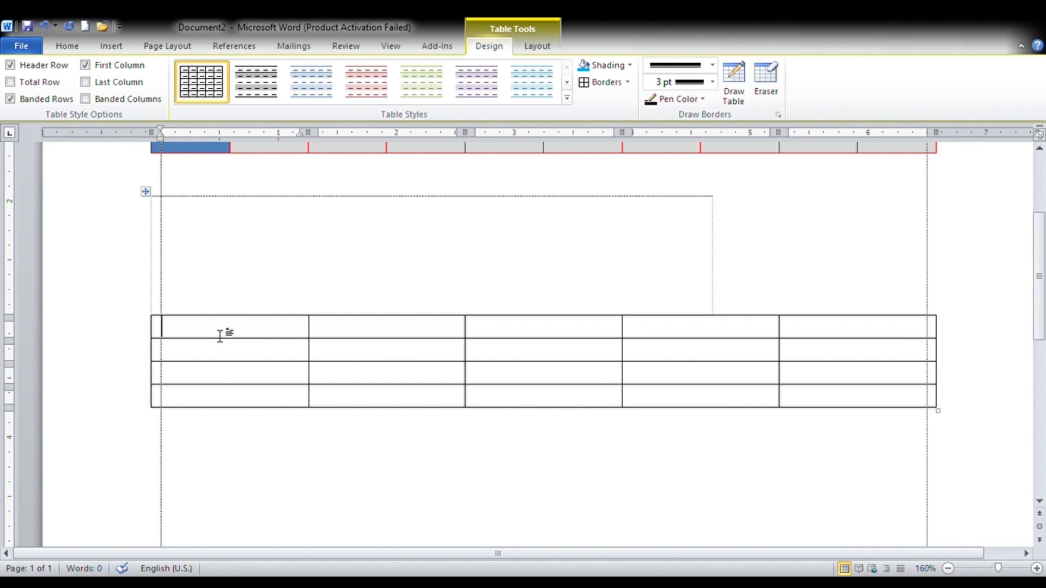
drag(220, 334, 220, 413)
click(440, 357)
click(565, 338)
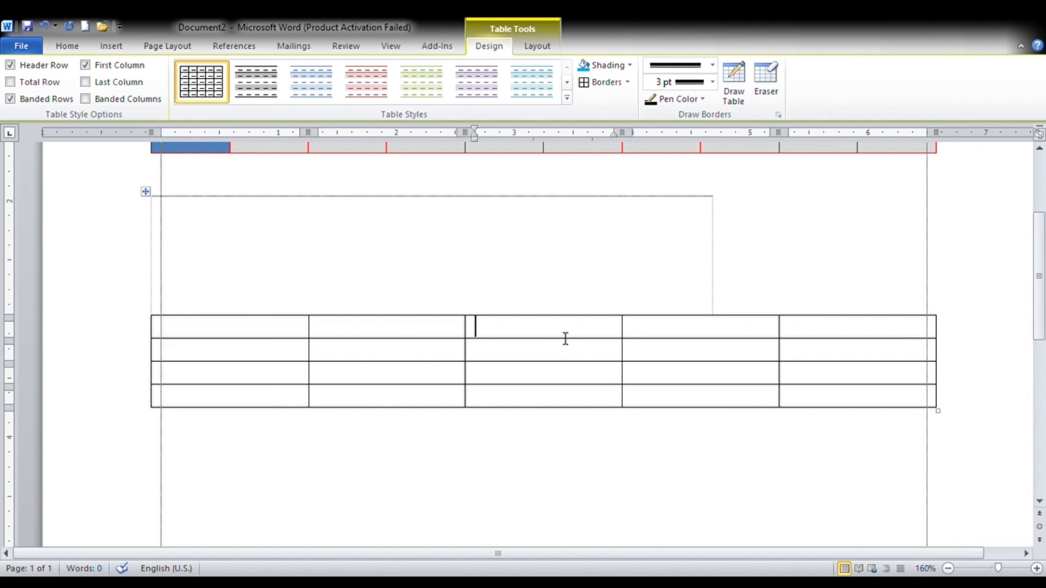
Step: Apply a green-accented table style with horizontal row lines to the five-column grid and the empty block above it
click(208, 333)
drag(152, 334, 165, 402)
scroll(164, 402, up, 1)
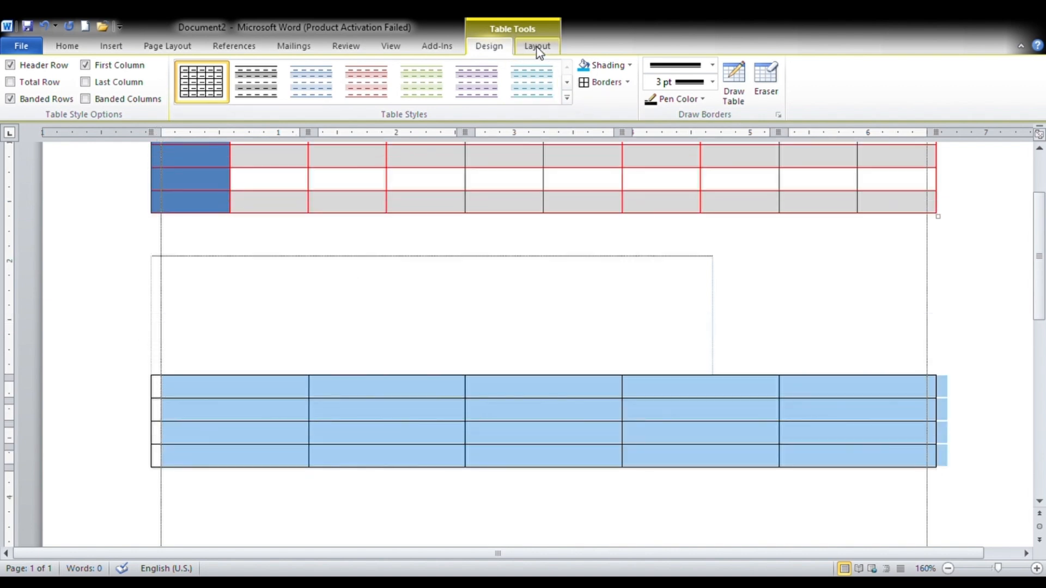
click(537, 48)
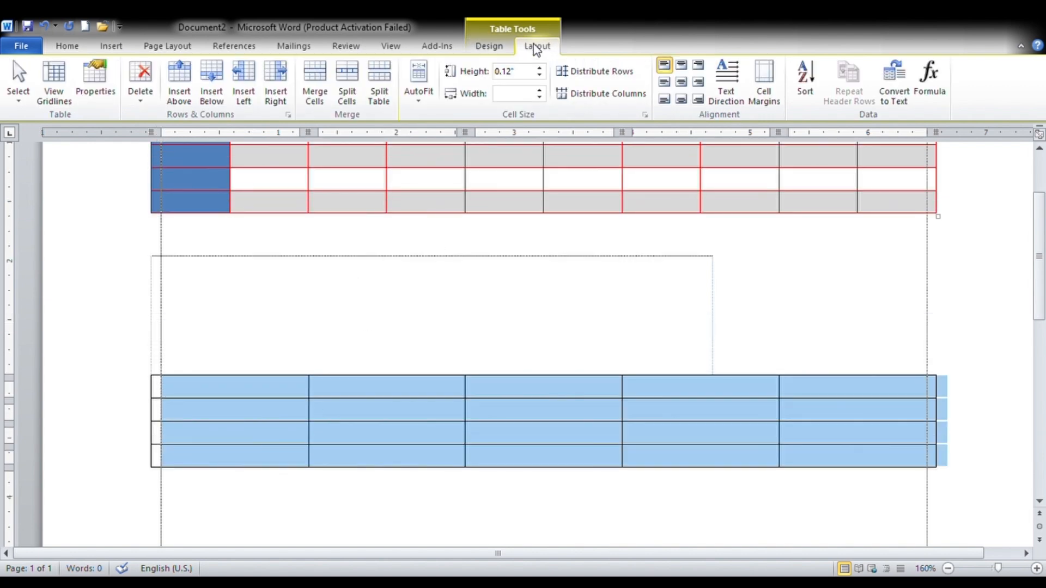
click(488, 46)
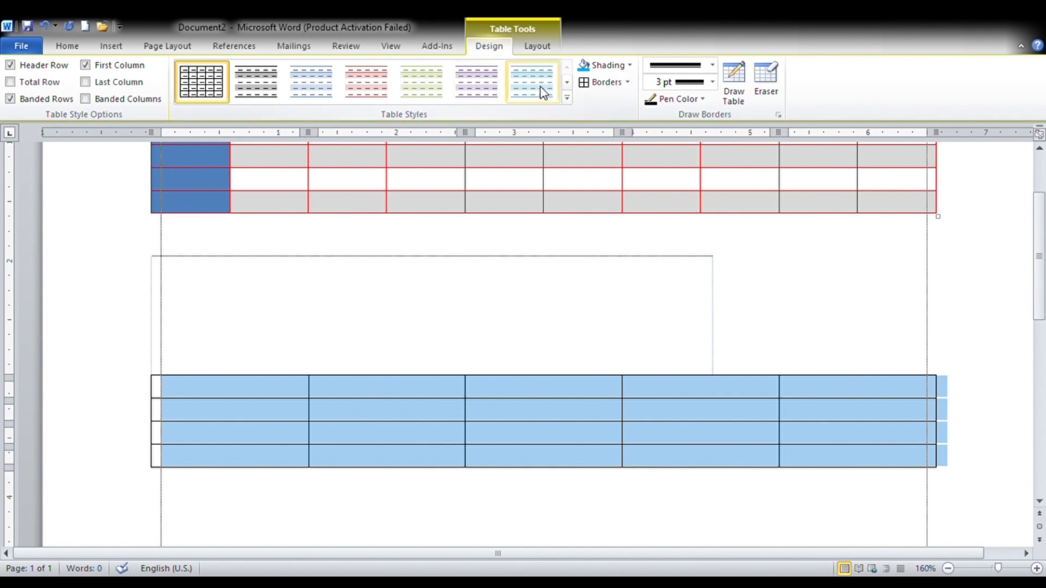
click(566, 98)
click(333, 235)
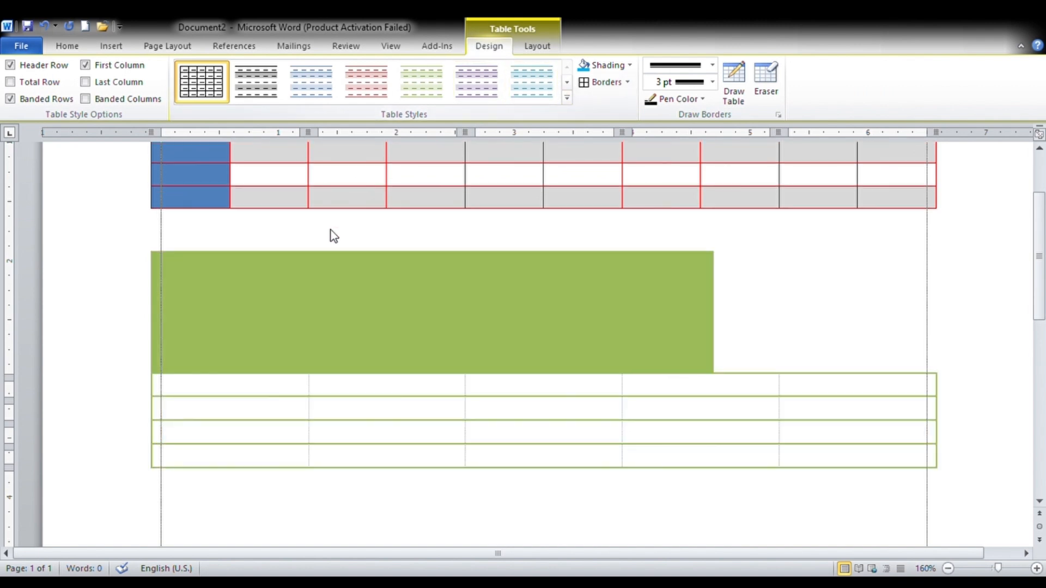
click(362, 197)
click(412, 527)
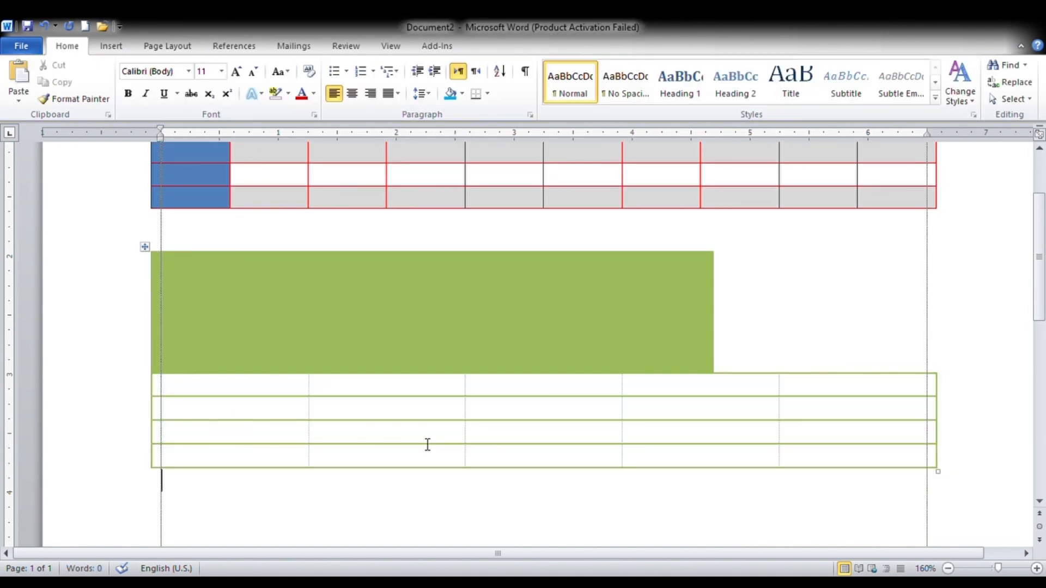
Step: Shade the first cell of the five-column grid's top row red and the second cell light blue
click(388, 415)
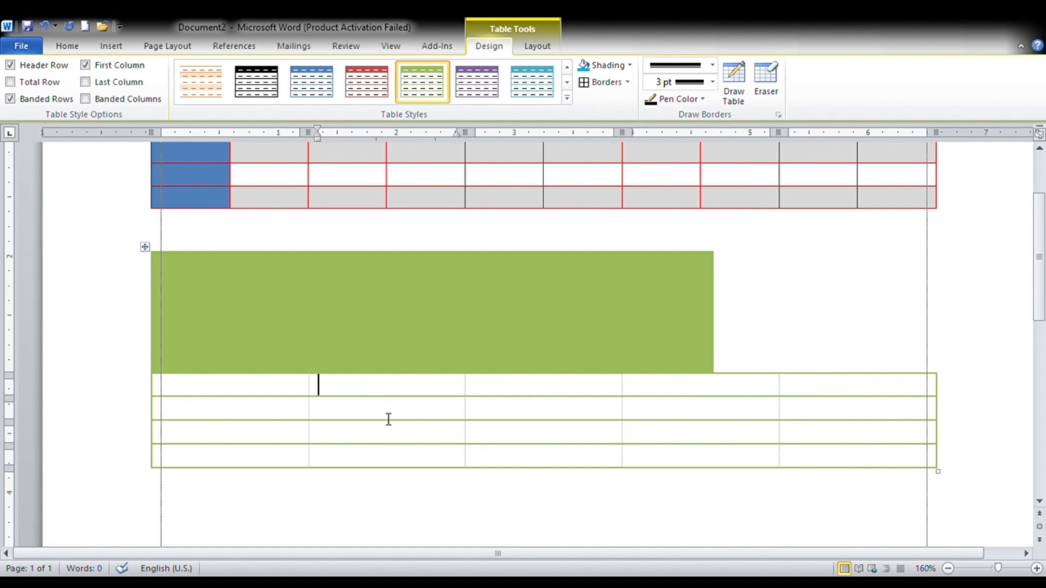
click(248, 404)
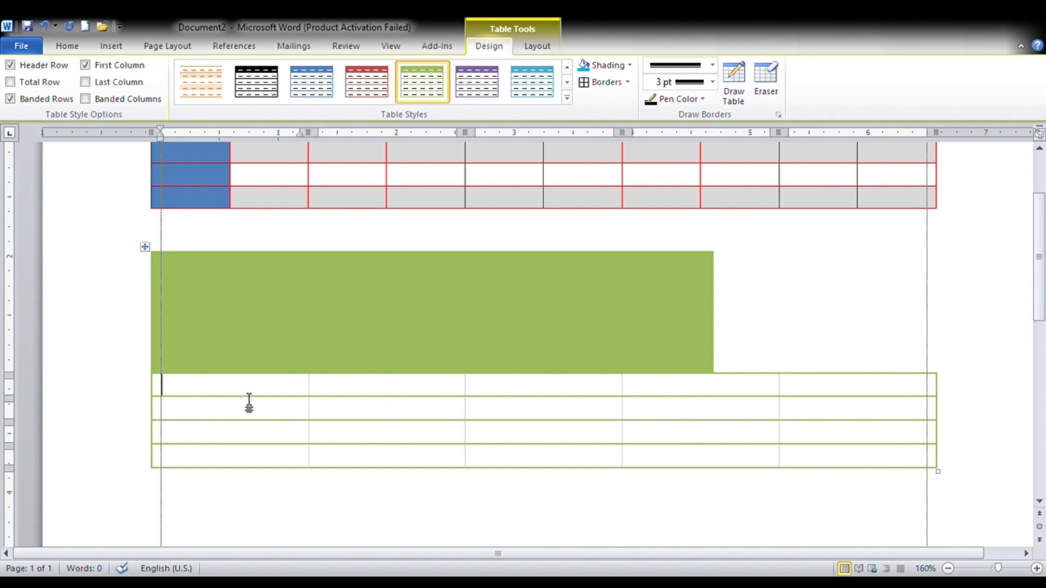
click(434, 385)
click(618, 69)
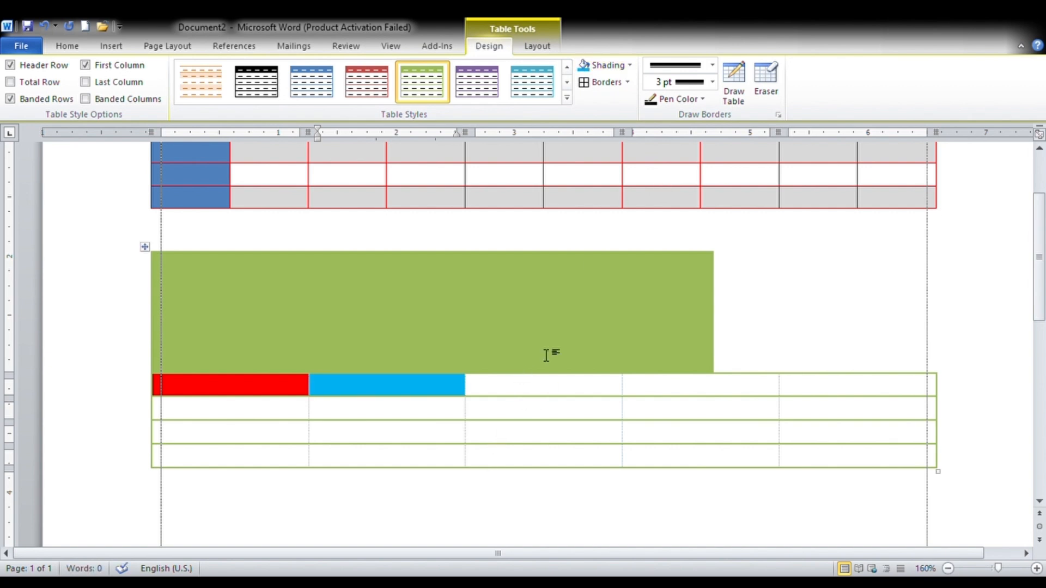
Step: Select the whole green-styled table and apply thick black borders to all its cells
click(532, 52)
click(495, 51)
click(145, 247)
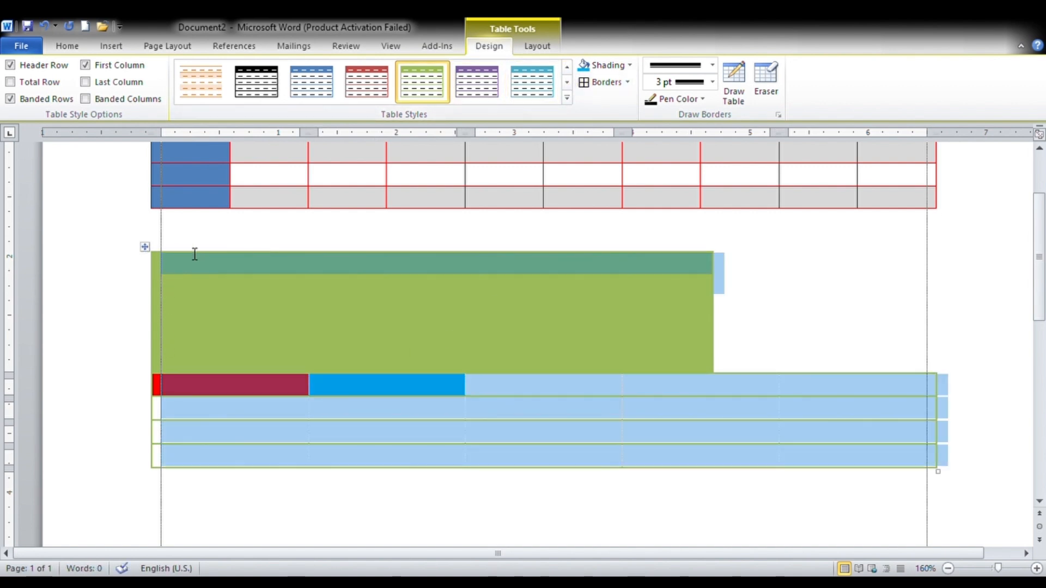
click(624, 83)
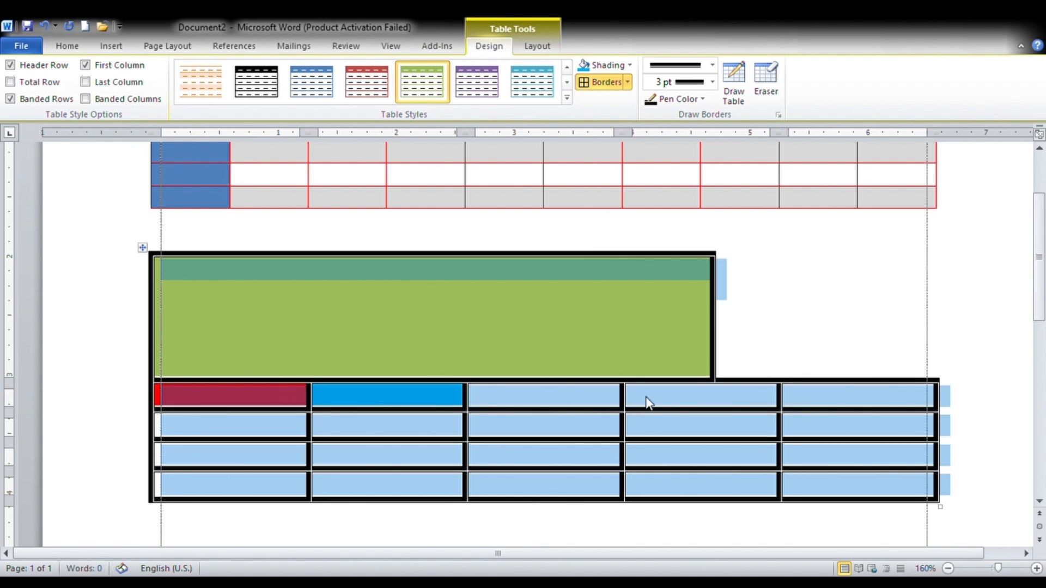
click(669, 434)
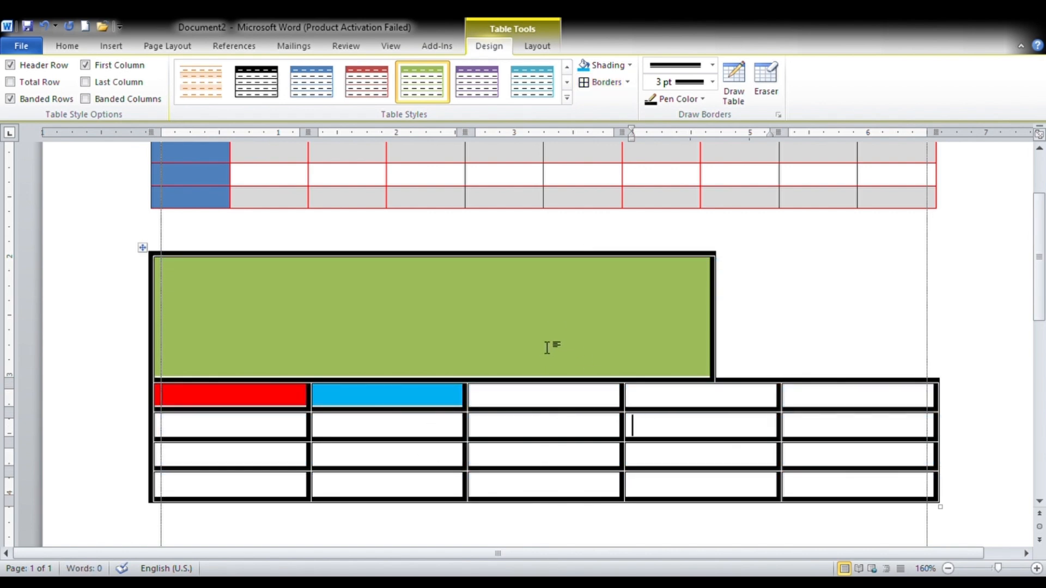
Step: Split the table above the row with the red and blue cells and add blank lines in the gap
click(536, 49)
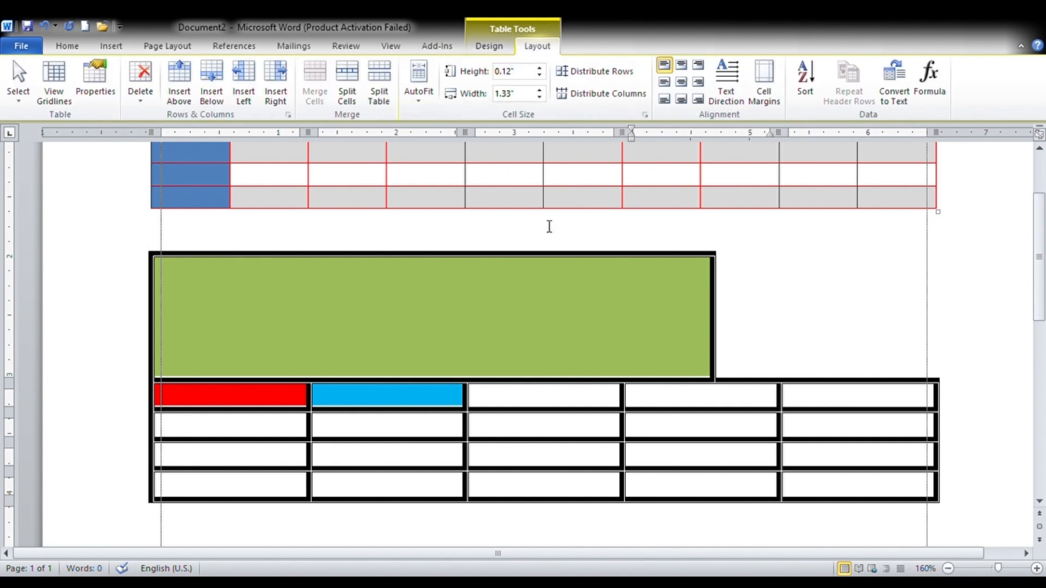
click(216, 398)
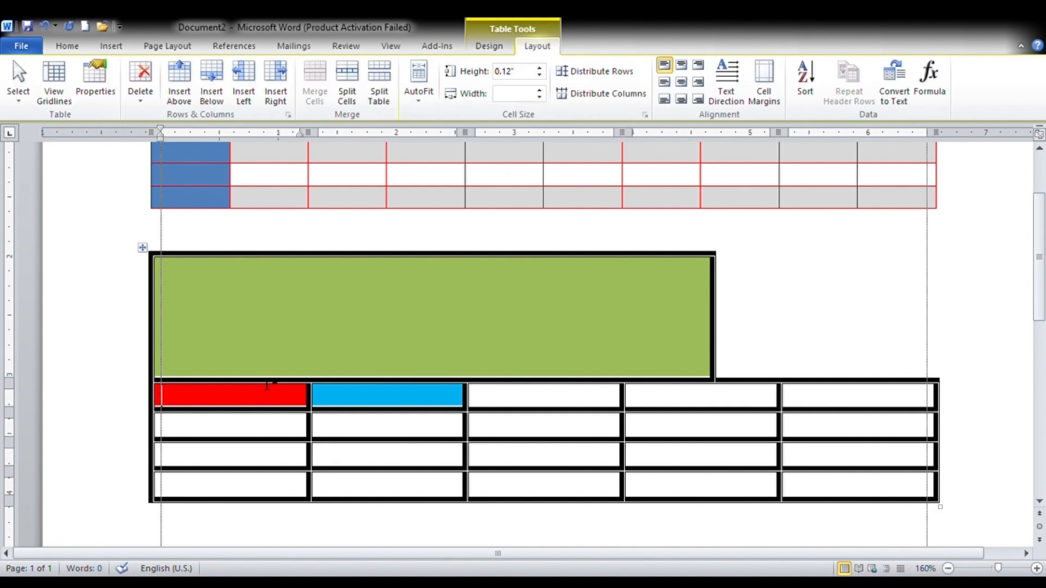
click(385, 77)
scroll(470, 316, down, 1)
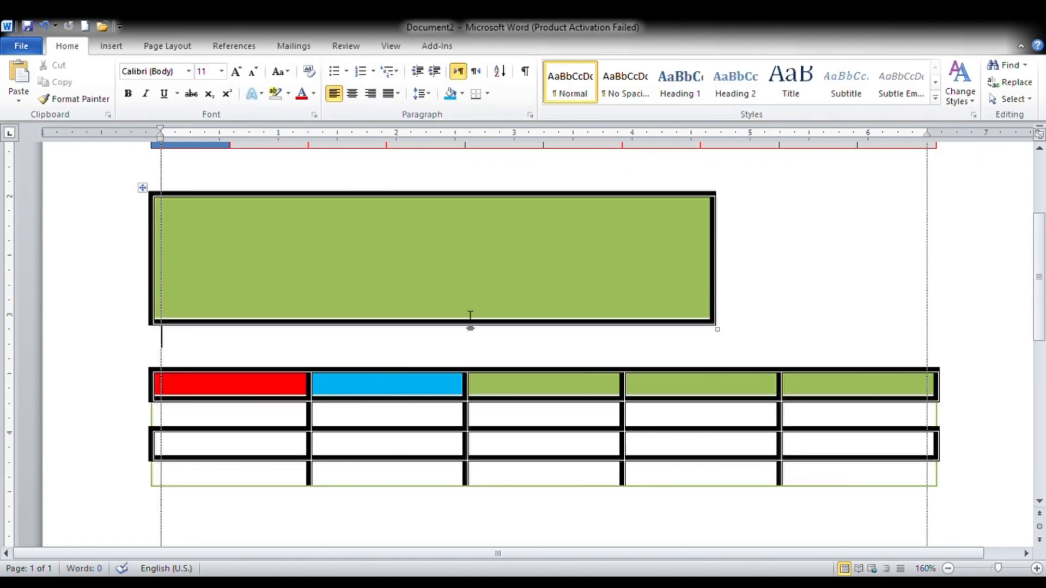
key(Return)
key(Return)
scroll(381, 354, down, 3)
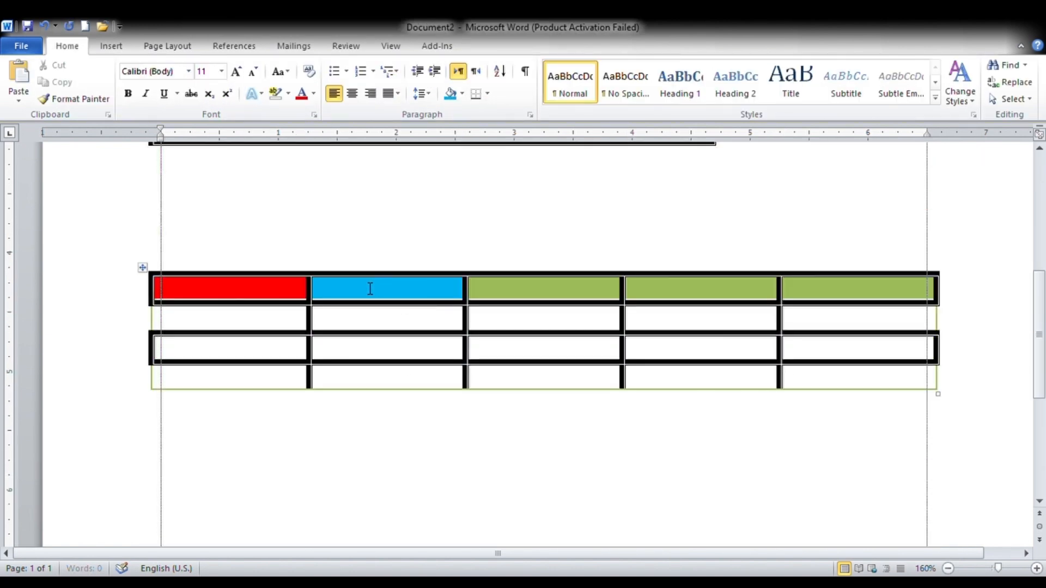
Step: Split the five-column table directly below its row with the red and blue cells
scroll(368, 329, down, 1)
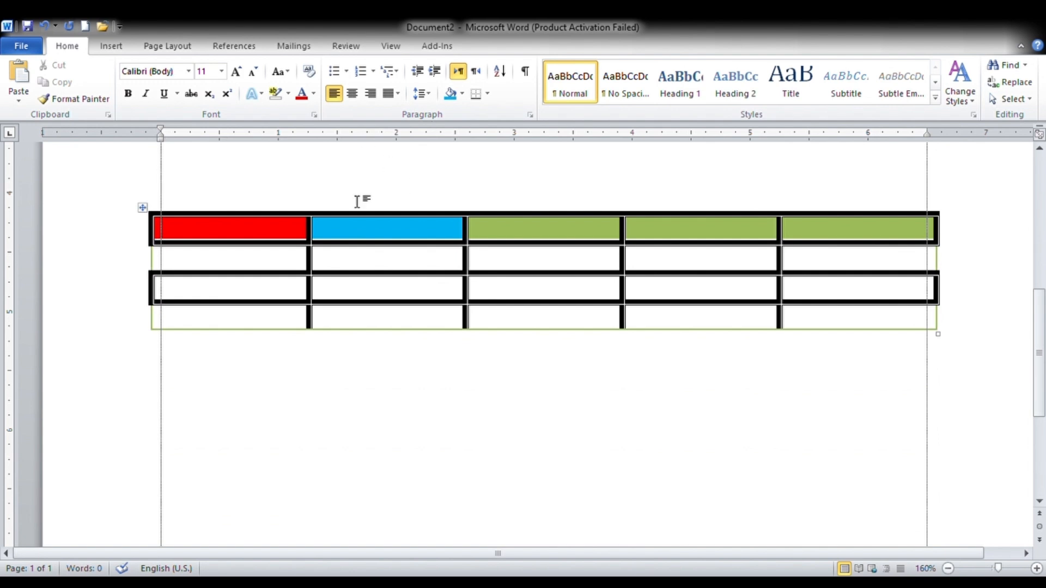
click(339, 264)
click(542, 46)
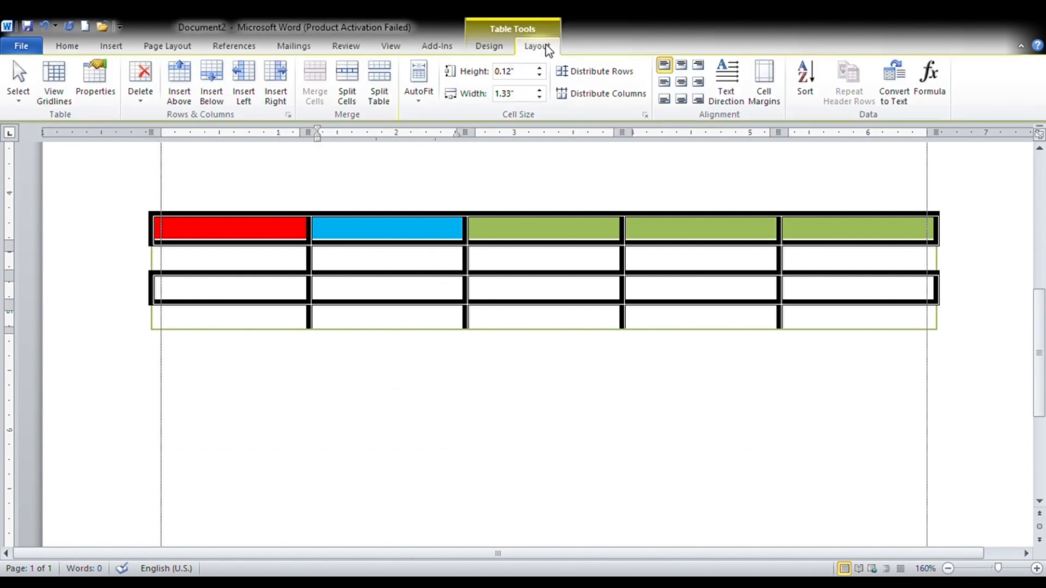
click(387, 80)
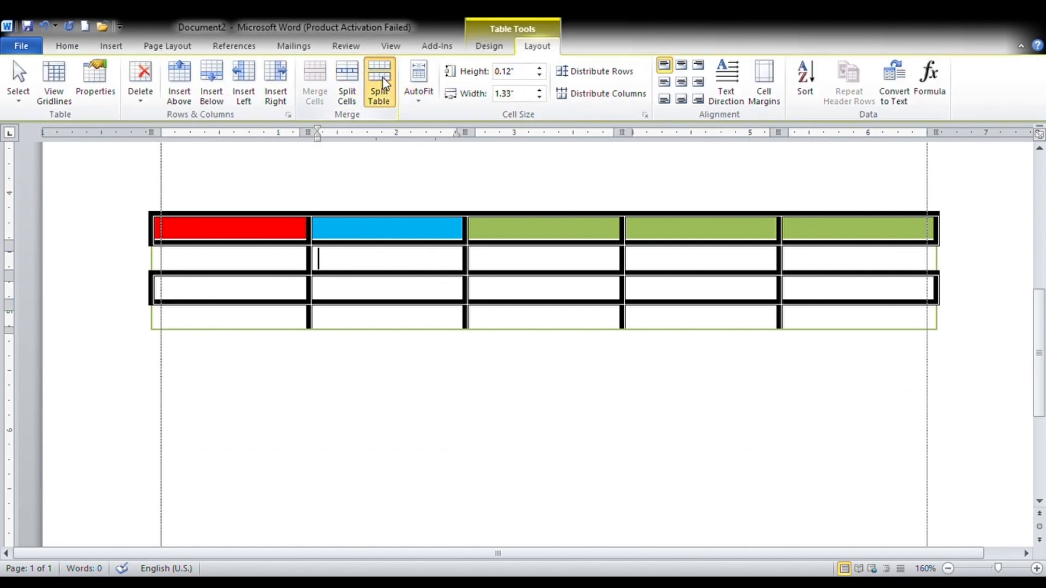
click(409, 310)
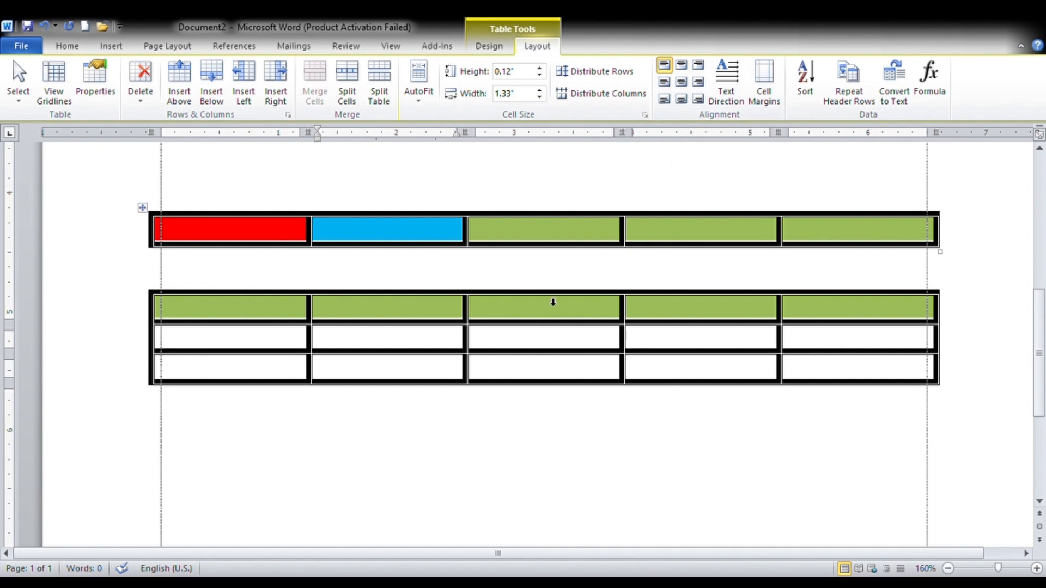
Step: Enter a person's name in the middle cell of the lower table's second row, followed by blank lines
click(545, 341)
text(SUMON)
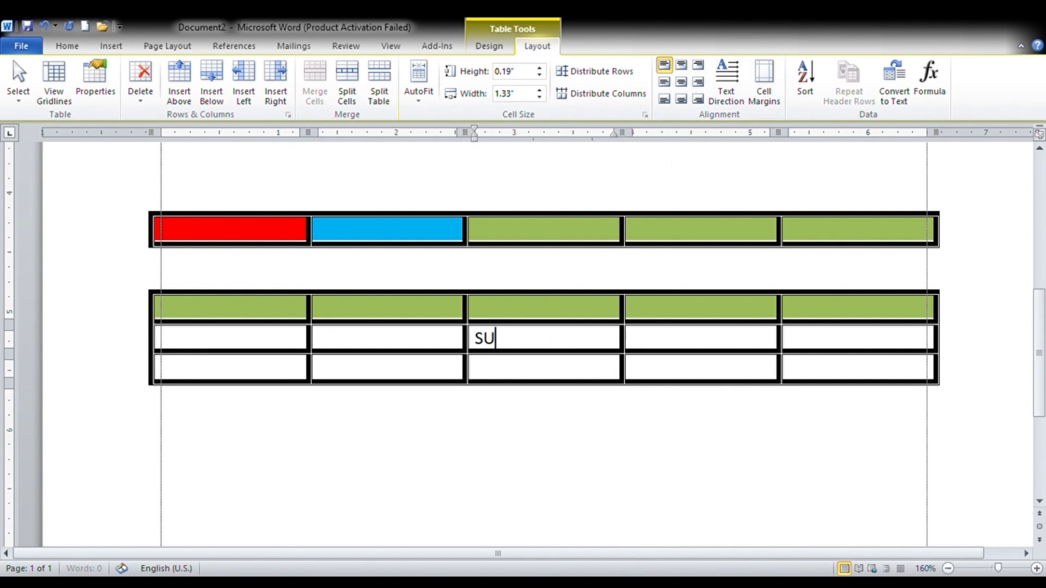
key(Return)
key(Return)
key(Return)
key(Return)
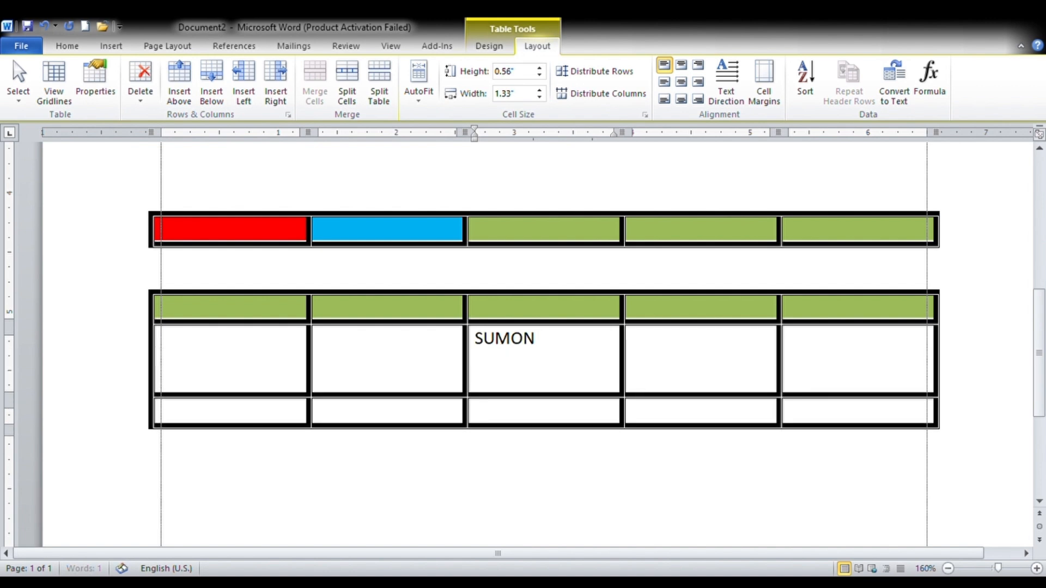
Step: Cycle the text direction of the name in the middle cell and leave it reading from bottom to top
click(542, 347)
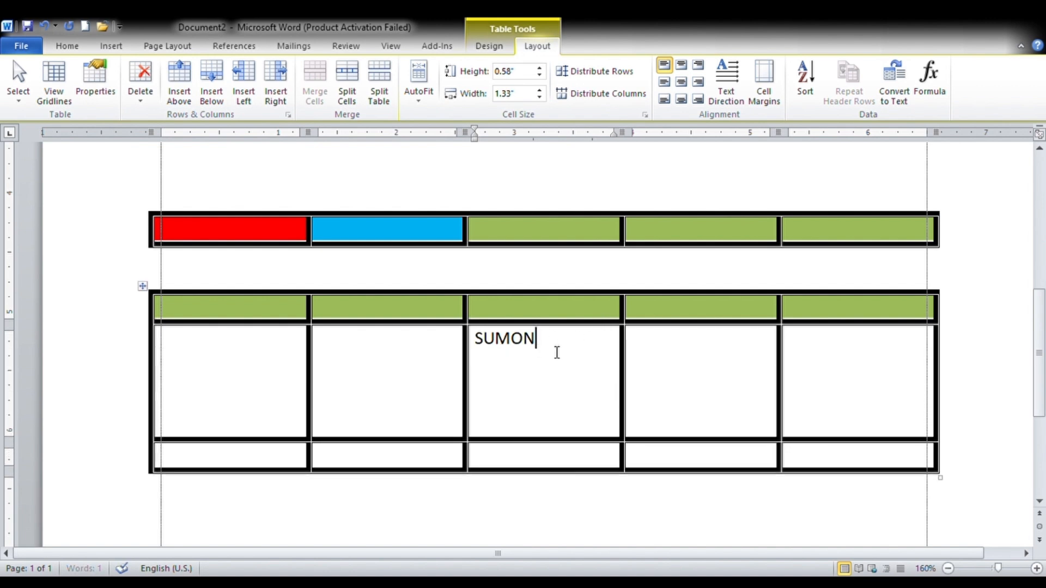
drag(551, 391, 502, 344)
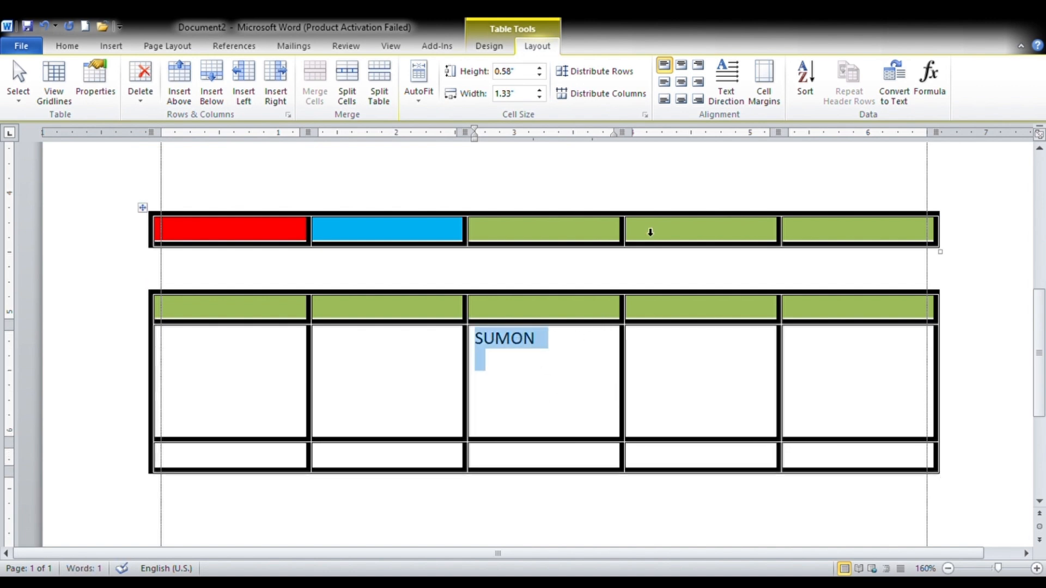
click(715, 77)
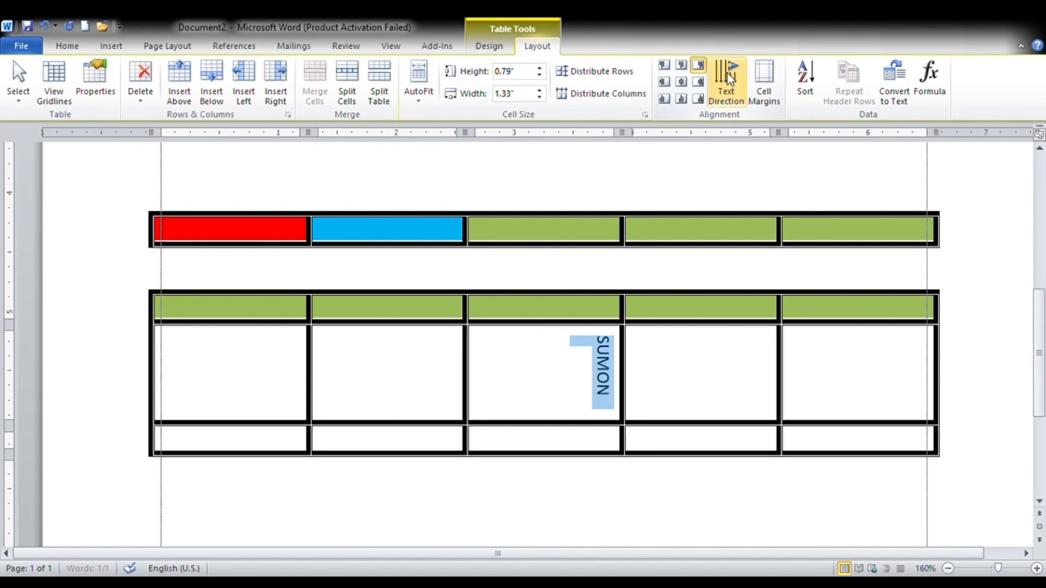
click(722, 77)
click(724, 76)
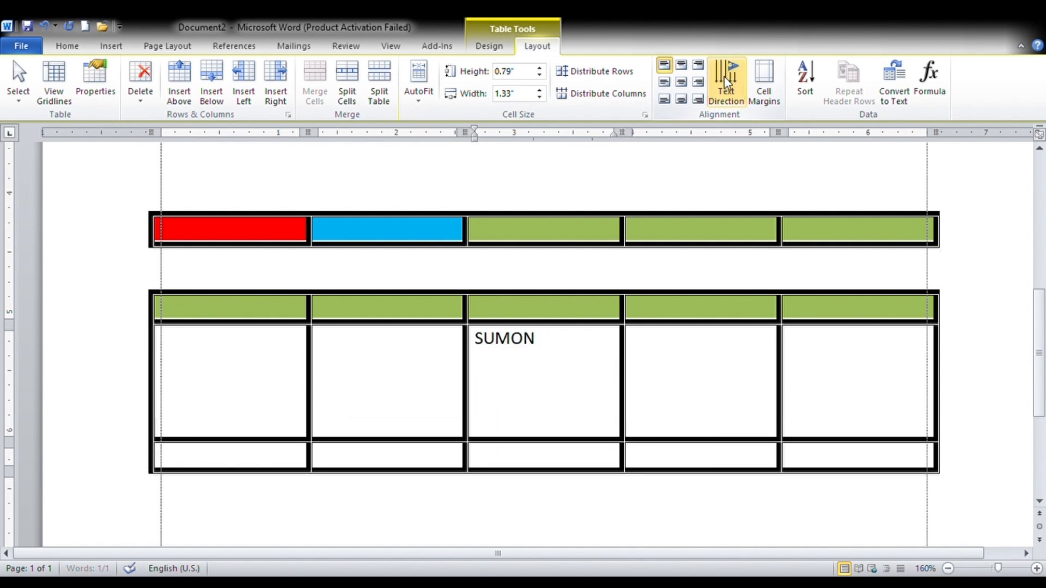
click(724, 77)
click(725, 76)
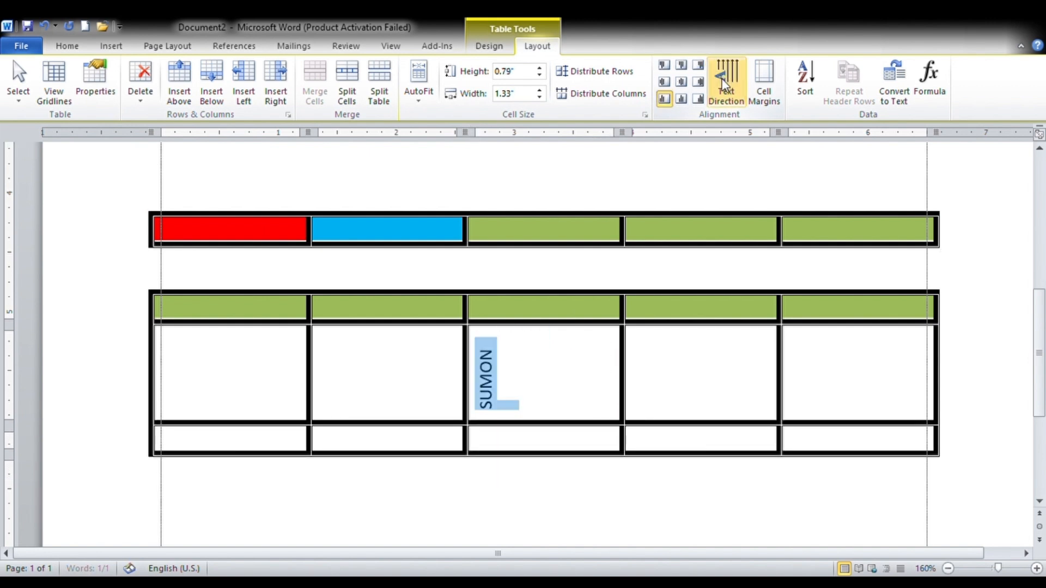
Step: Try center alignment on the rotated name in its cell, and set it to top center
click(681, 83)
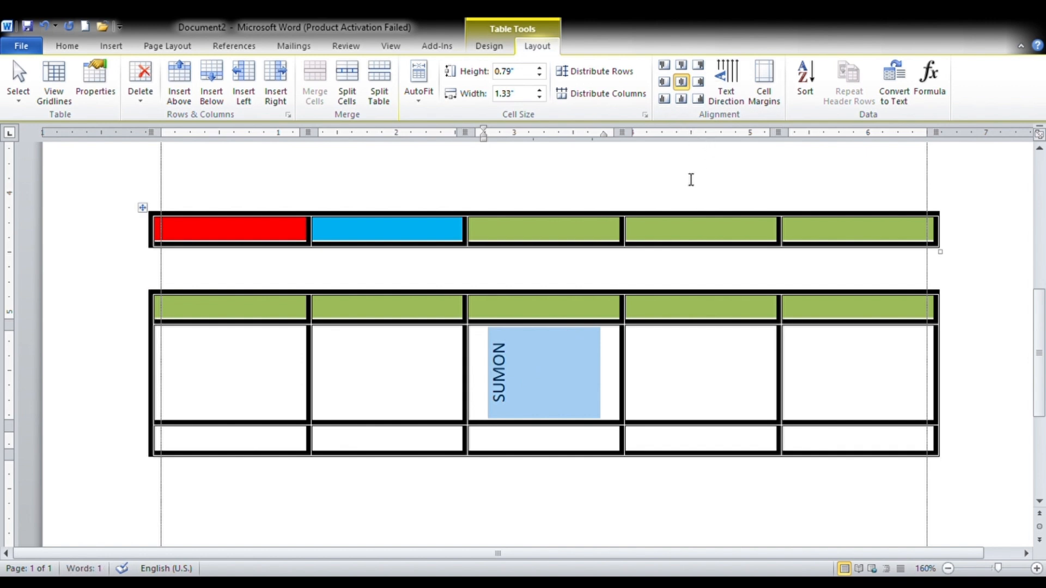
click(550, 405)
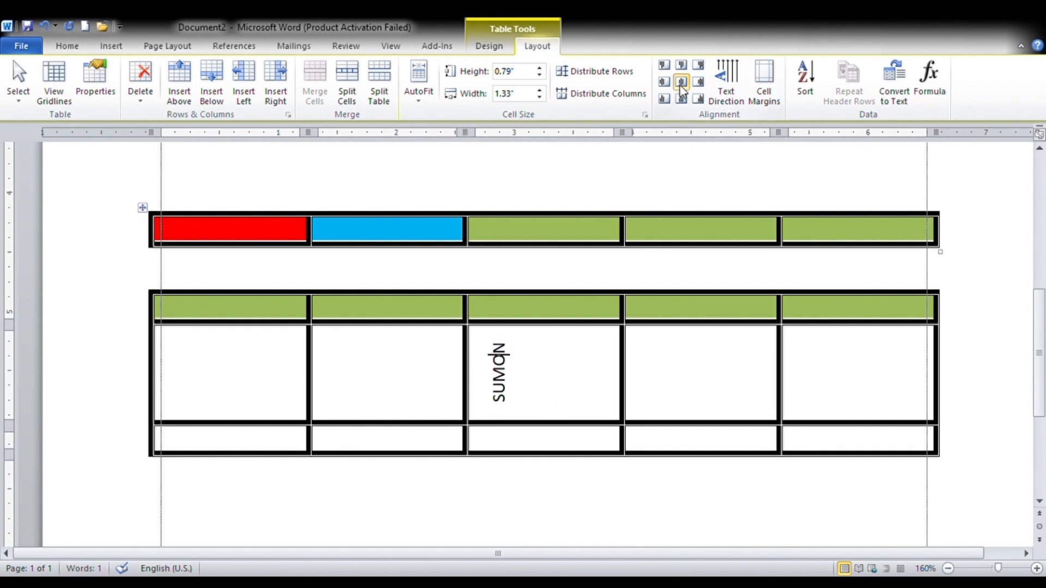
click(682, 66)
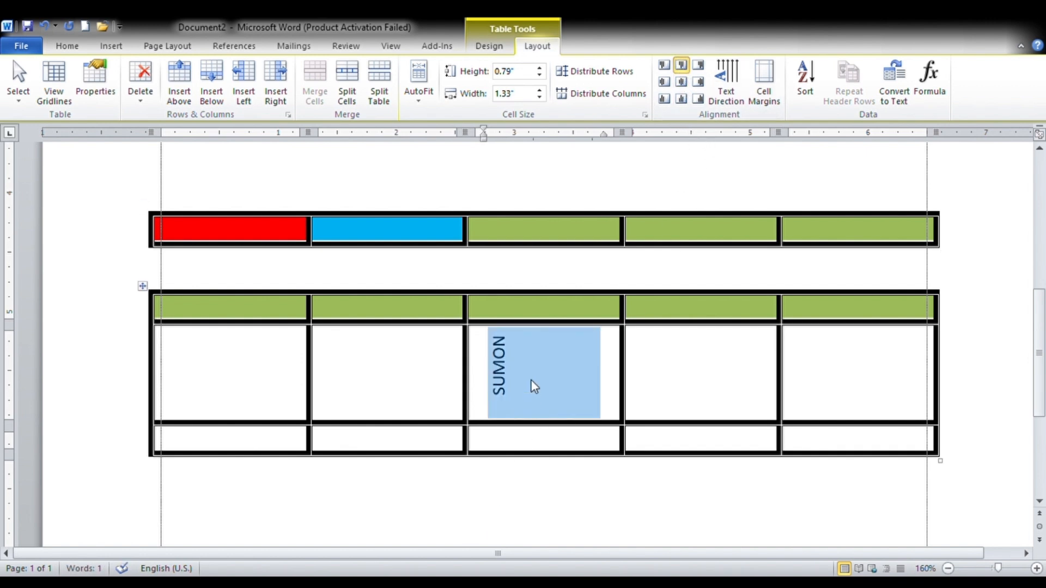
Step: Insert blank lines before the rotated name in the middle cell
click(511, 404)
key(Return)
key(Return)
key(Return)
key(Return)
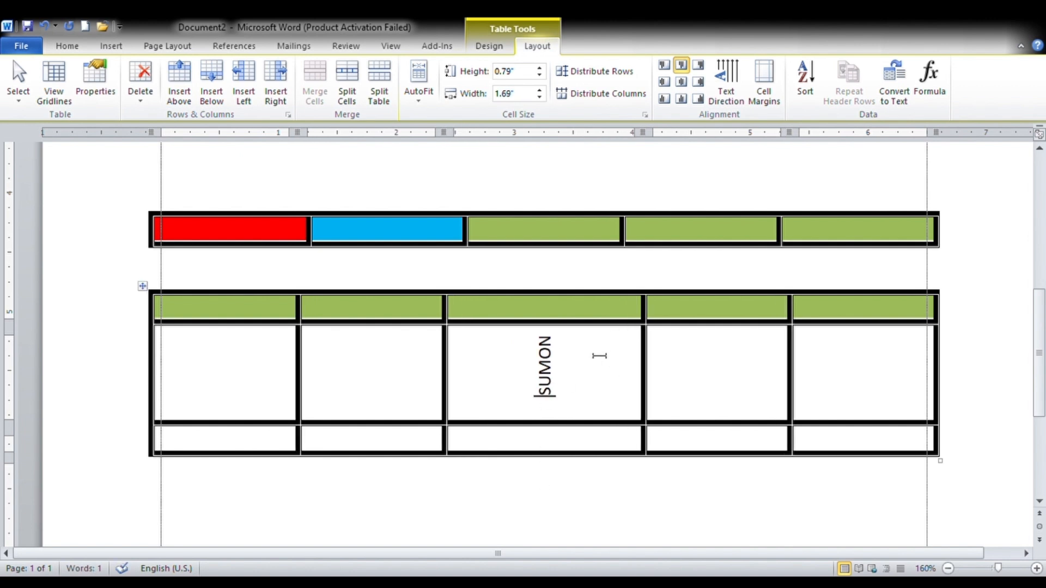
Step: Try several vertically centered alignments on the rotated name's cell, and return it to top center
click(681, 82)
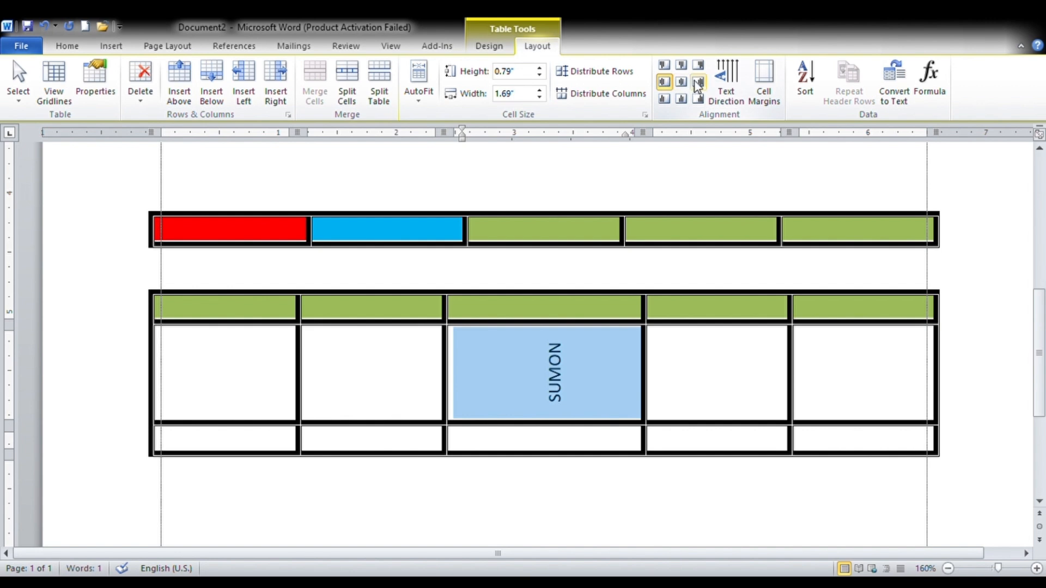
click(698, 82)
click(681, 66)
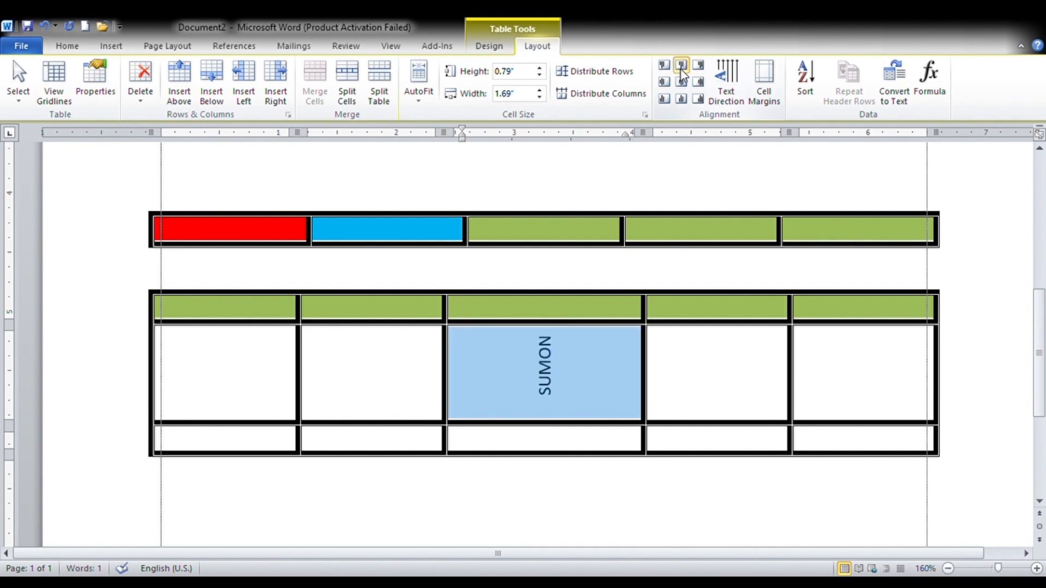
Step: Center the rotated name both ways in its cell, and cycle its text direction until it reads from top to bottom
click(681, 98)
click(681, 81)
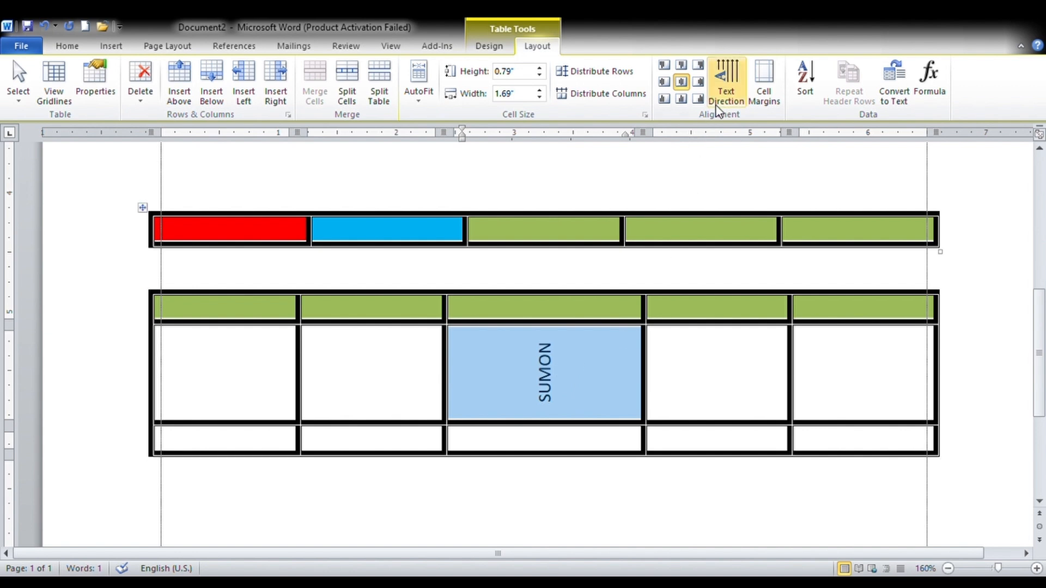
click(725, 88)
click(725, 88)
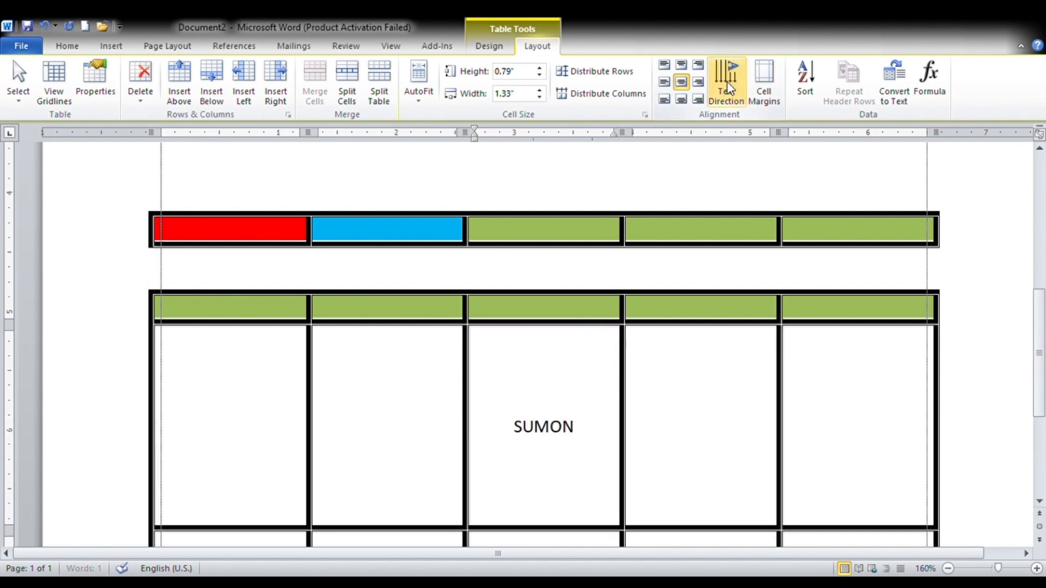
click(727, 93)
click(730, 92)
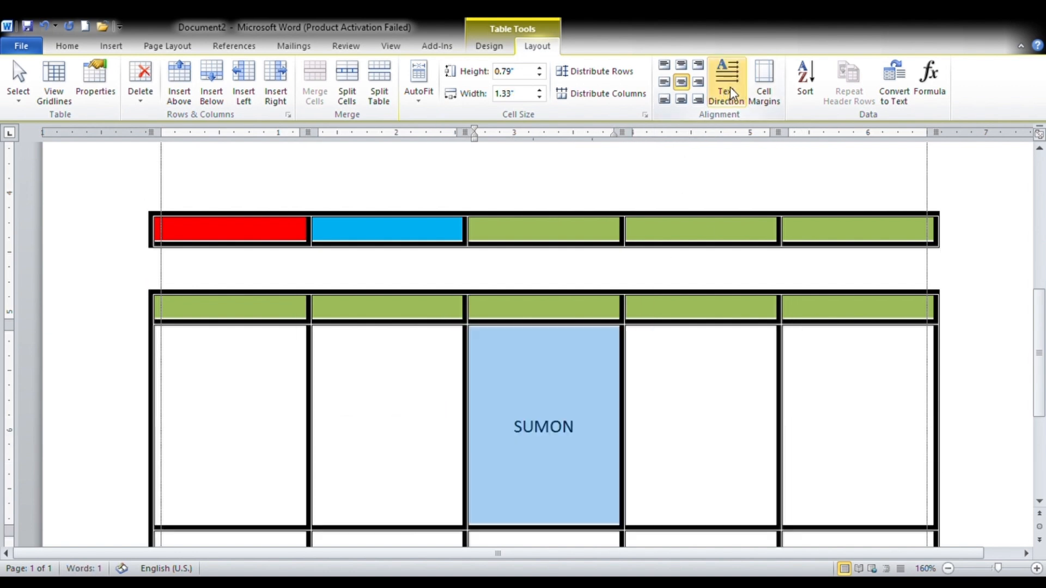
click(730, 92)
click(730, 91)
click(729, 92)
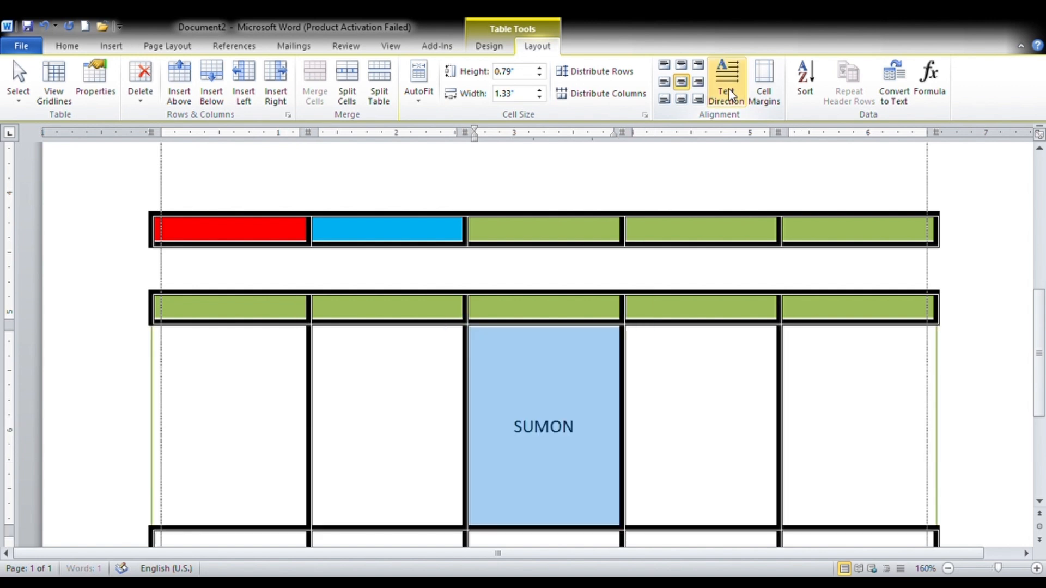
click(727, 91)
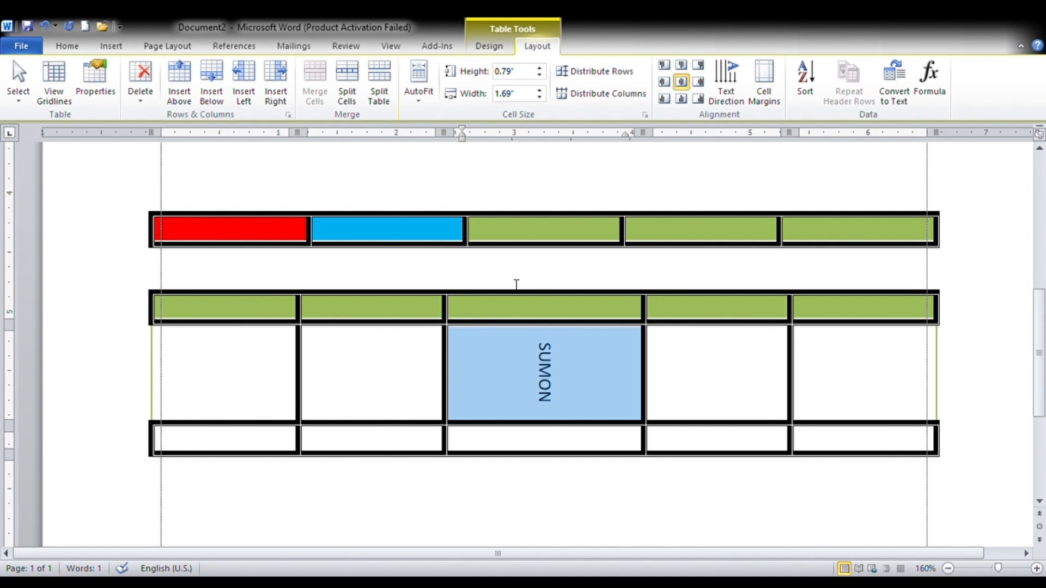
Step: Number the header cells of the lower table 1, 2, 3, 4 and 5 from left to right
click(247, 316)
text(1)
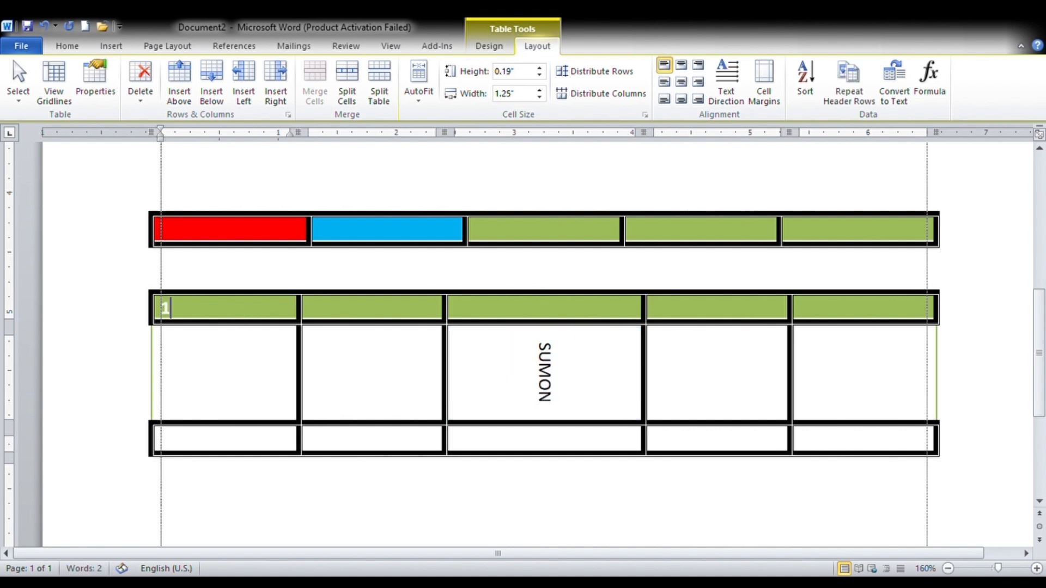
key(Tab)
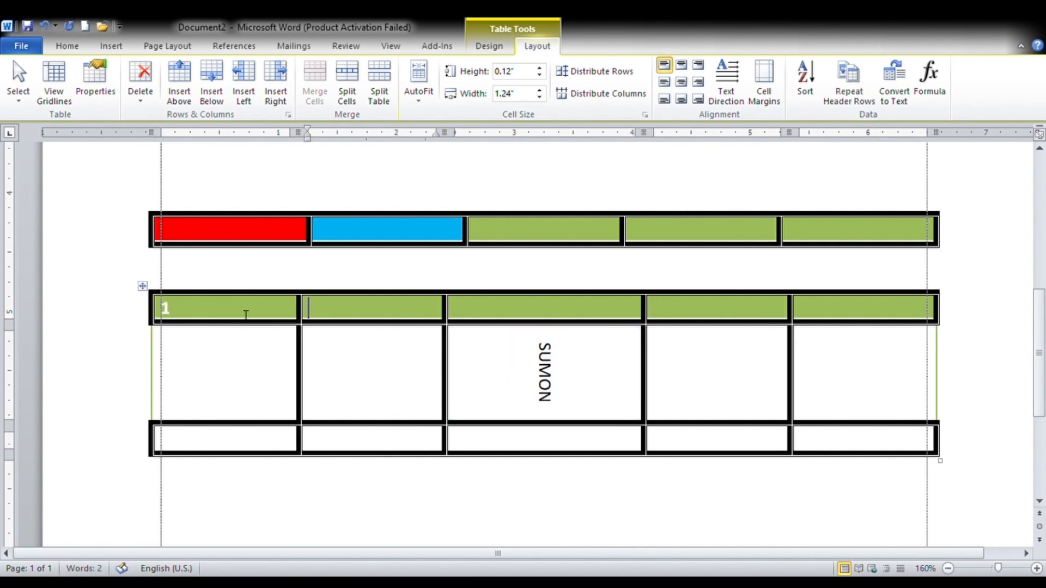
text(2)
key(Tab)
text(3)
key(Tab)
text(4)
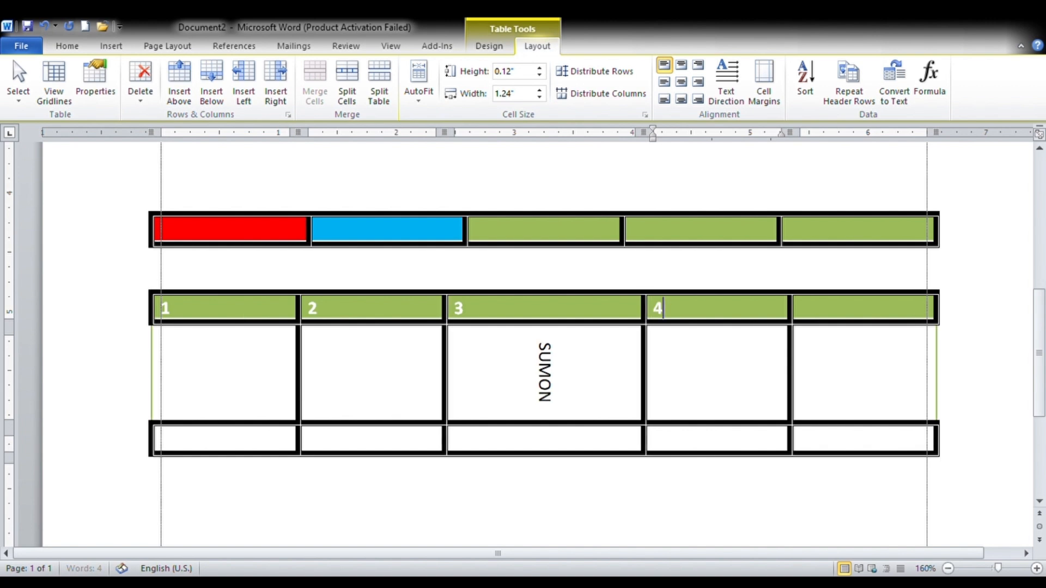
key(Tab)
text(5)
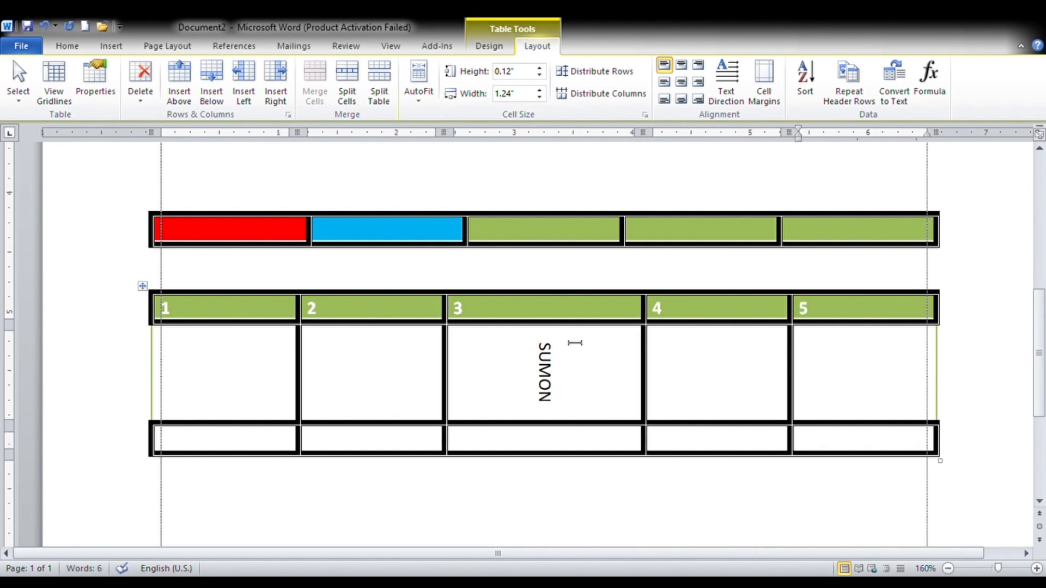
Step: Replace the 5 in the lower table's last header cell with =10
drag(818, 312, 803, 321)
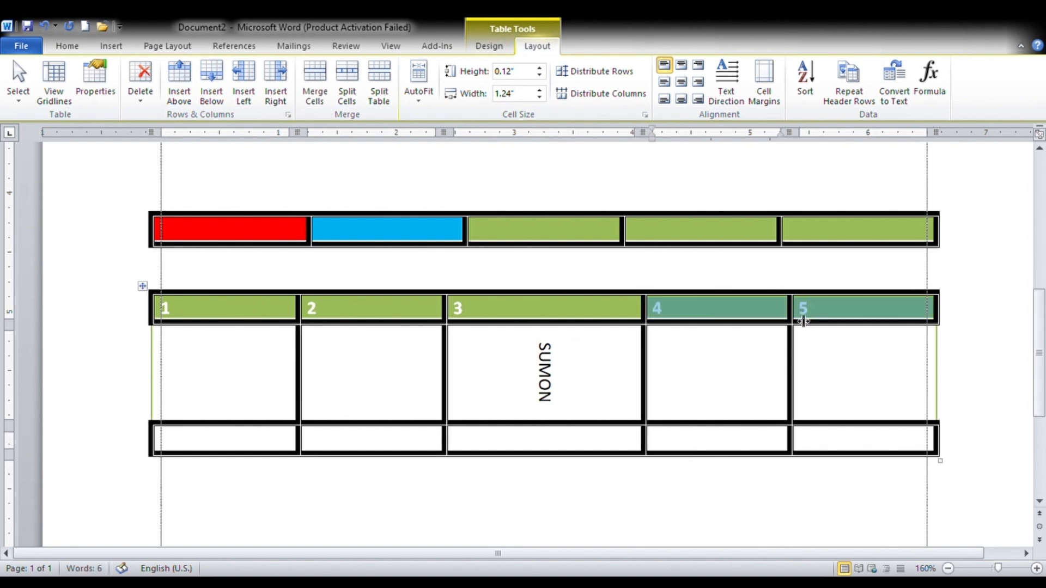
click(850, 319)
key(BackSpace)
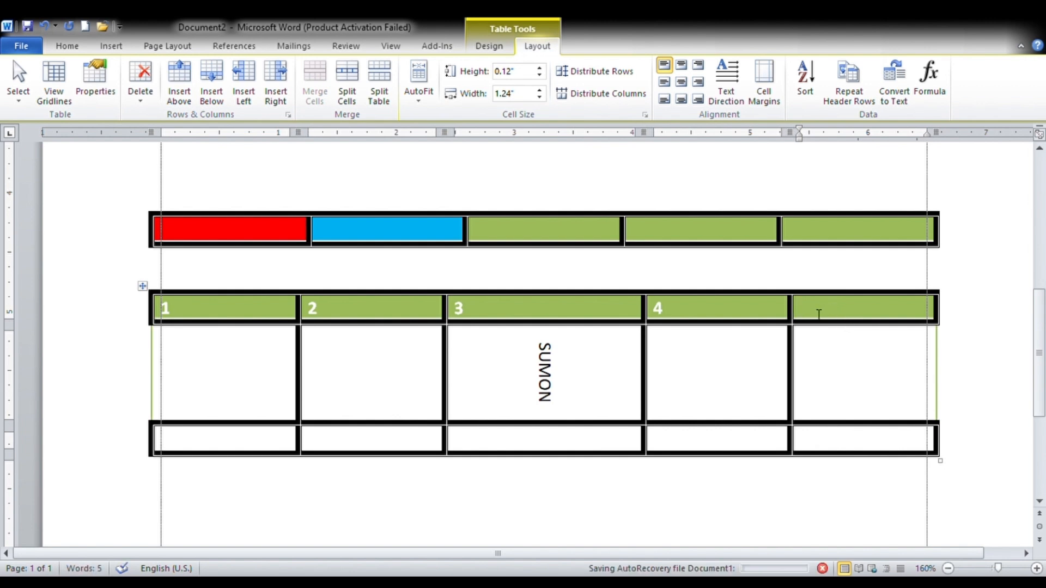
text(=)
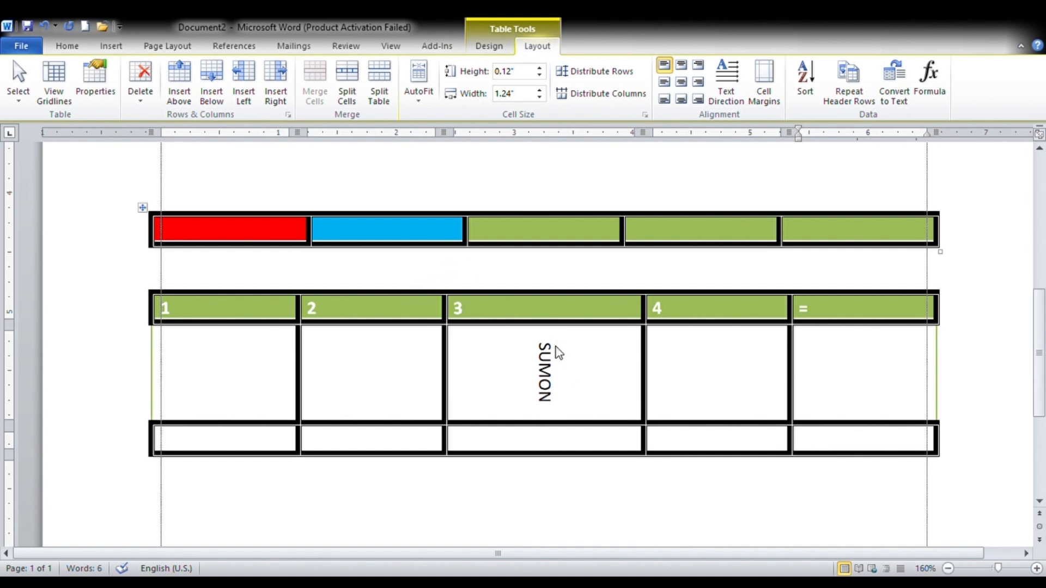
text(10)
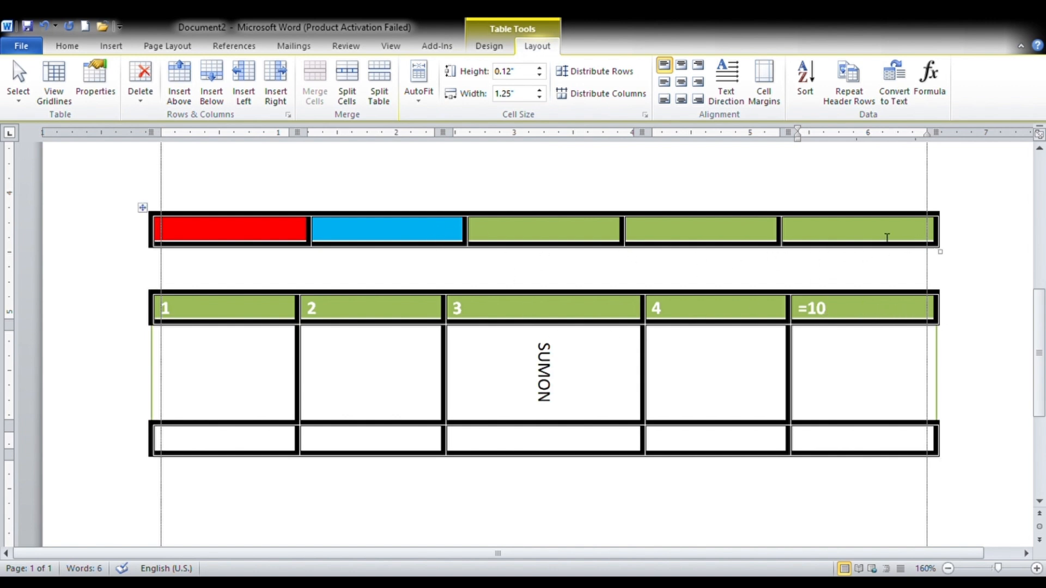
Step: Add seven new rows beneath the header row of the upper table
click(959, 231)
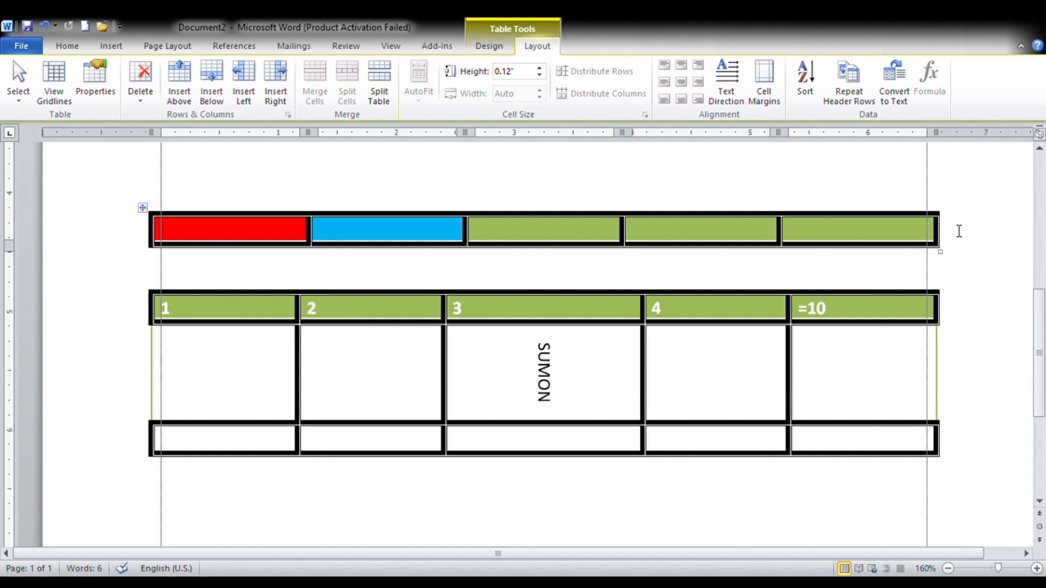
key(Return)
key(Return)
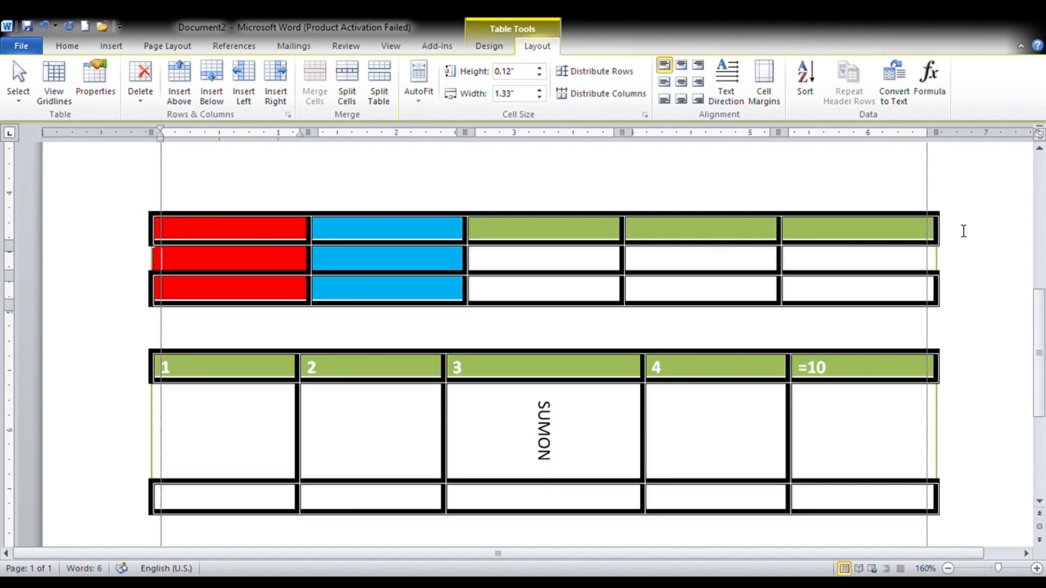
key(Return)
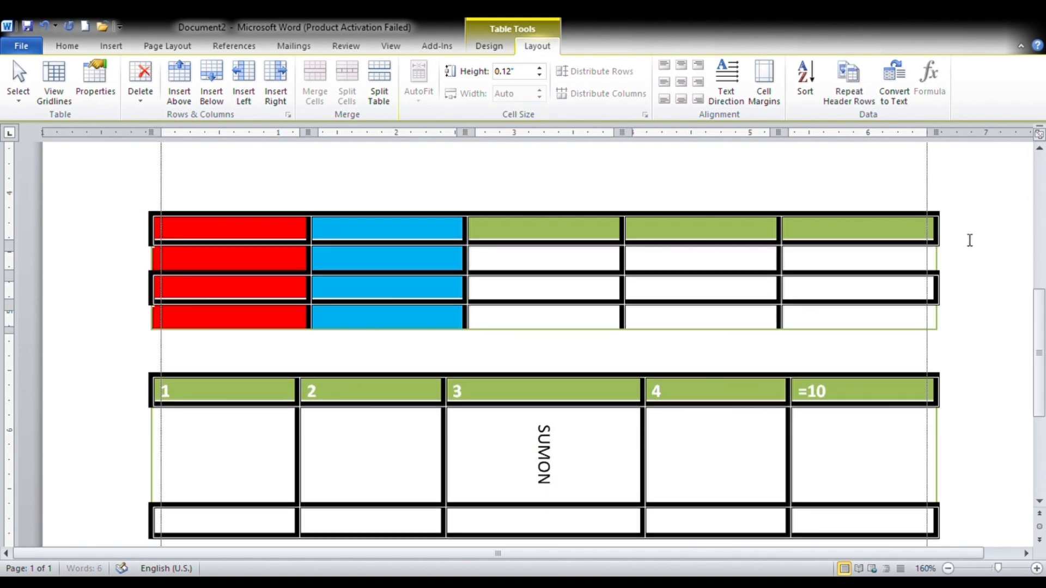
key(Return)
key(Return)
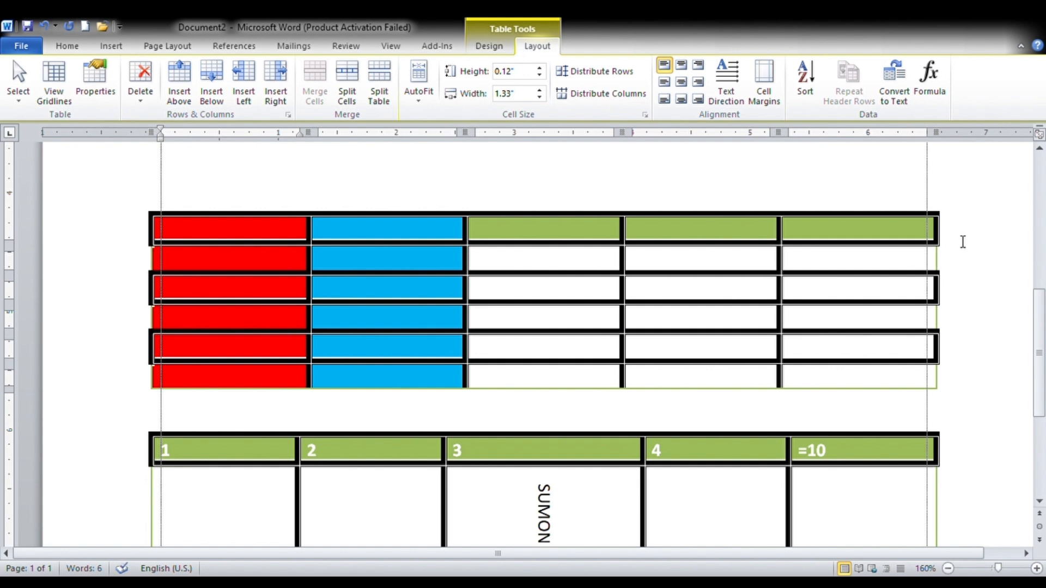
key(Return)
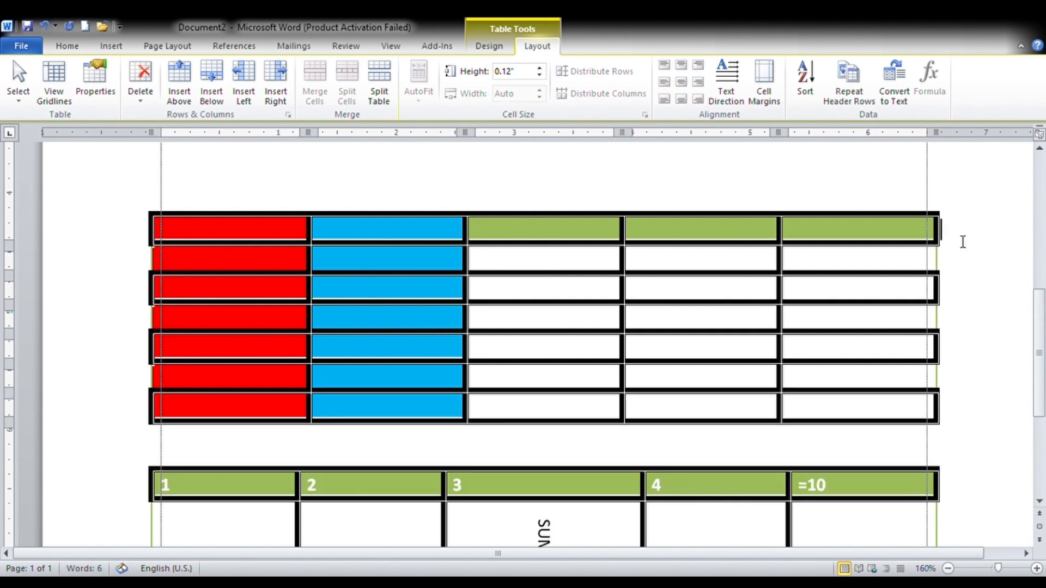
key(Return)
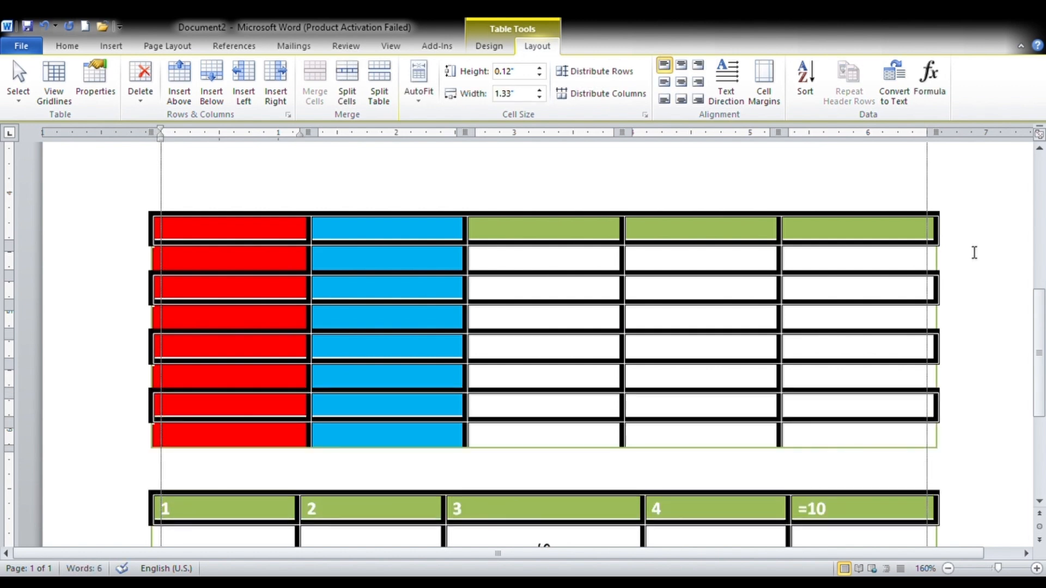
Step: Enter 1 in the upper table's third header cell, and insert a new column to the left of that column
click(542, 234)
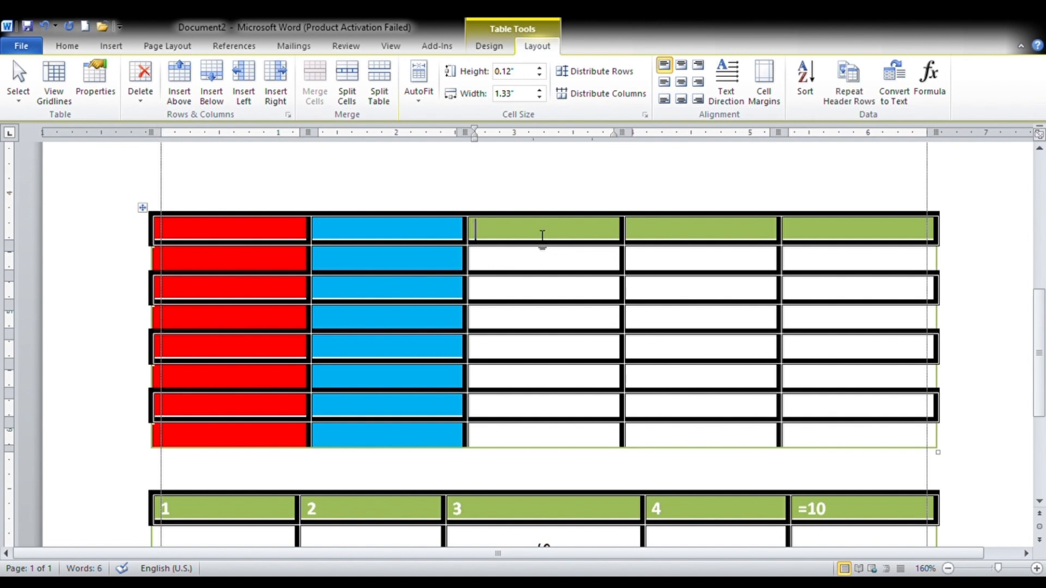
text(1)
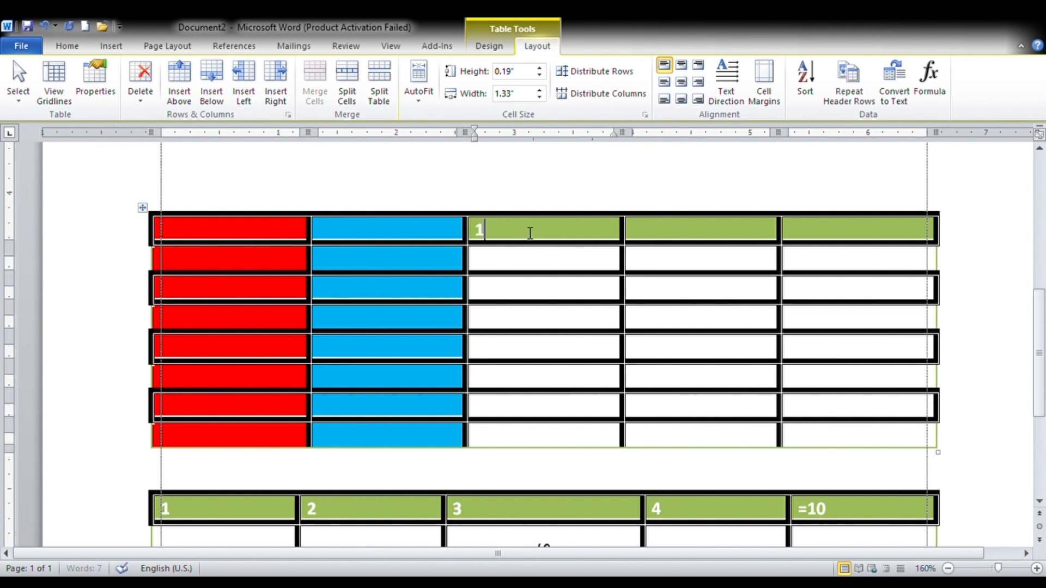
drag(527, 231, 518, 433)
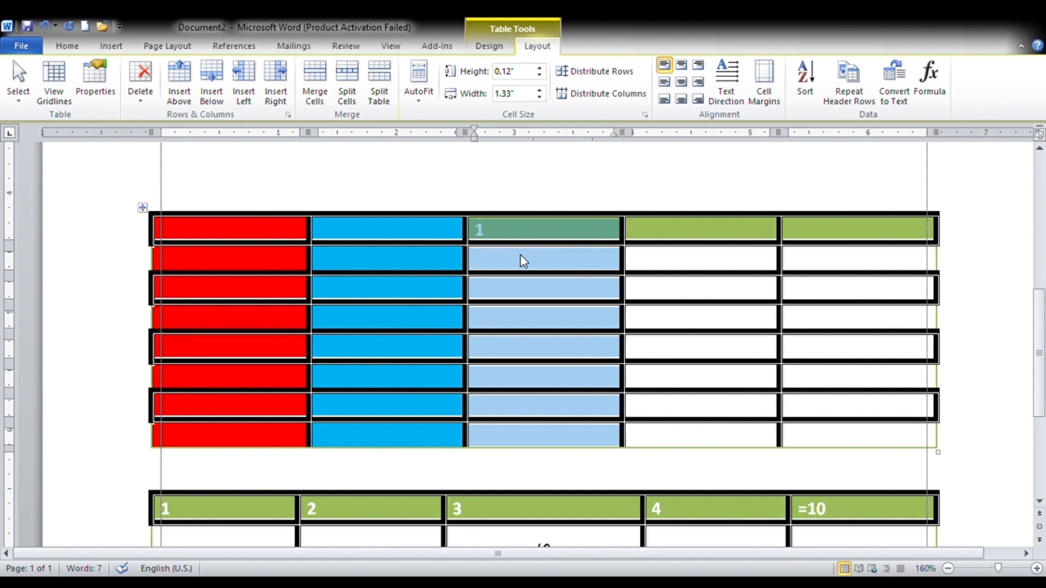
drag(492, 231, 514, 425)
click(738, 317)
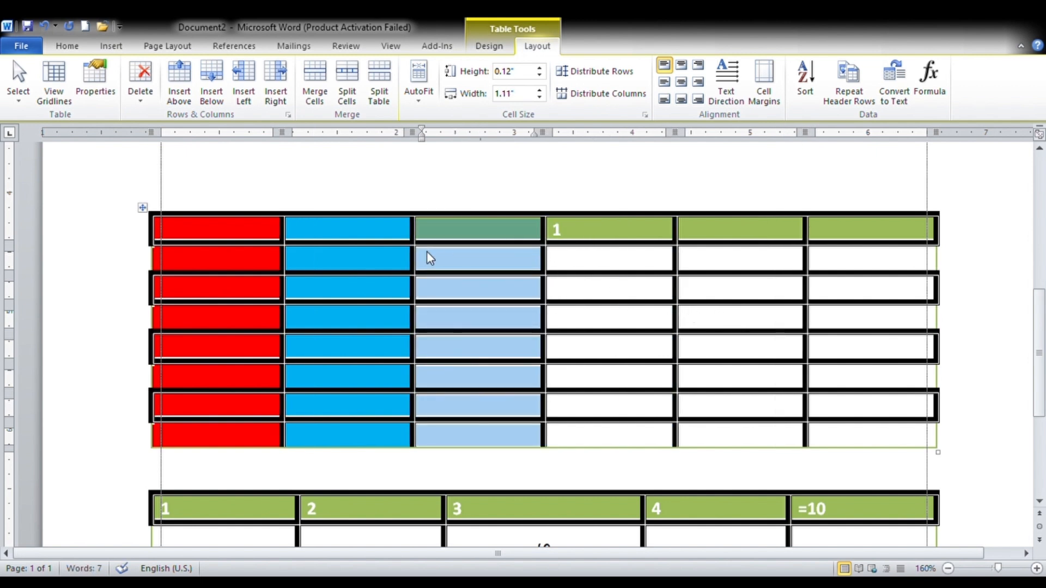
click(480, 232)
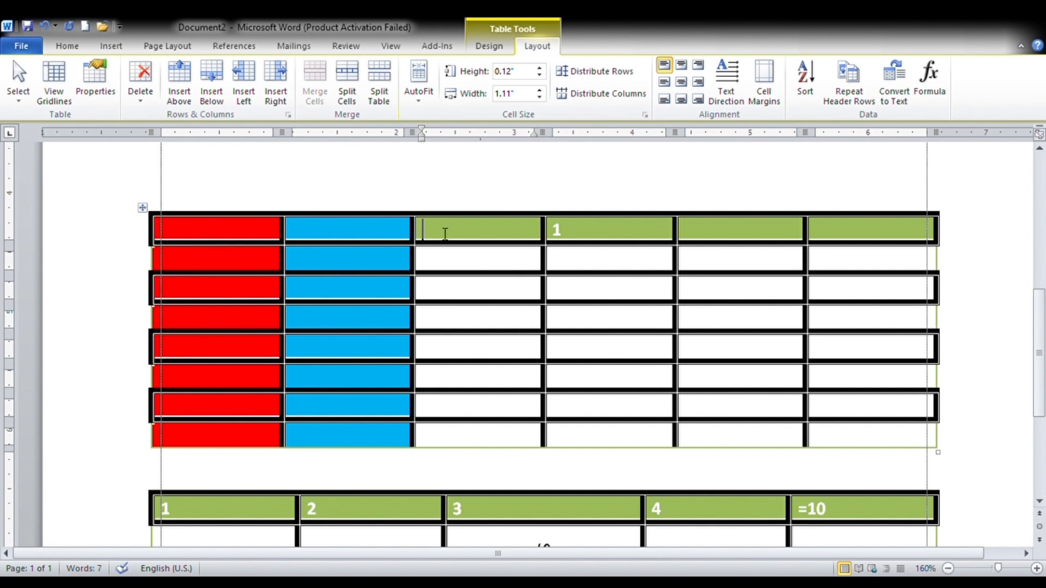
Step: Delete the entire first row of the upper table, including the cell containing 1
drag(141, 244, 868, 232)
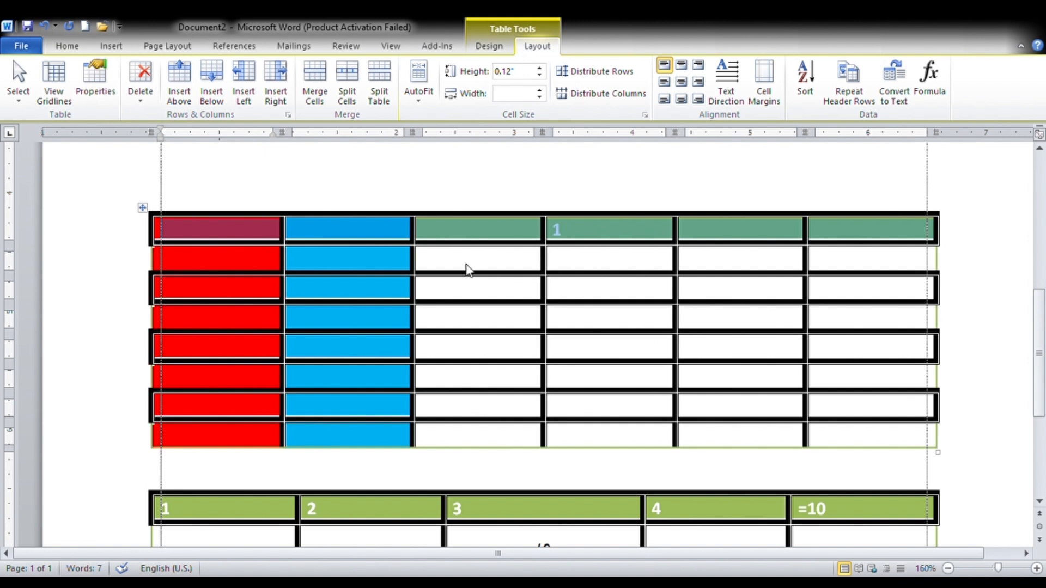
click(169, 240)
drag(118, 241, 823, 225)
drag(935, 225, 955, 226)
key(BackSpace)
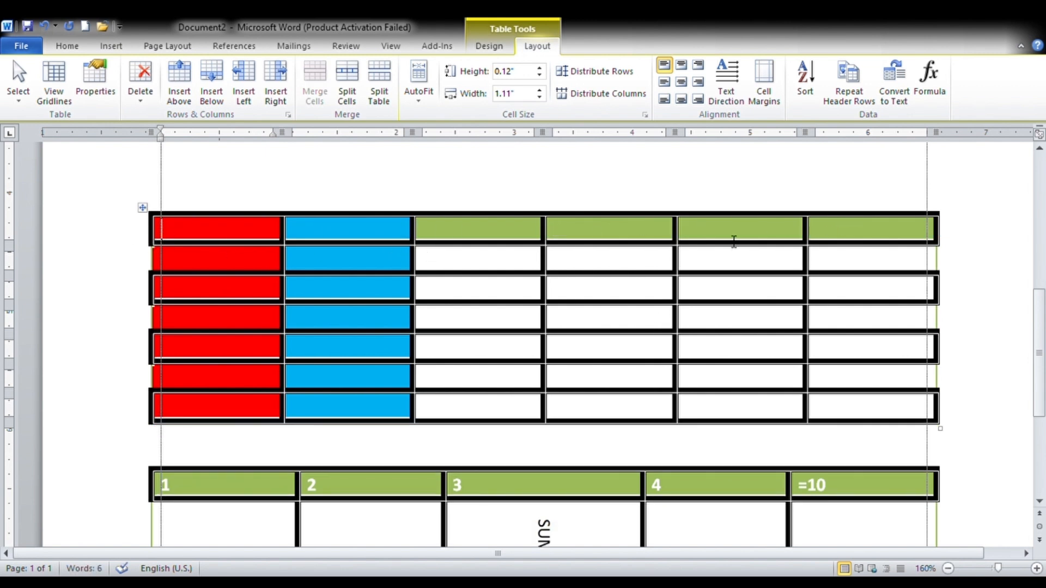
Step: Delete the last cell of the upper table's bottom row
click(909, 414)
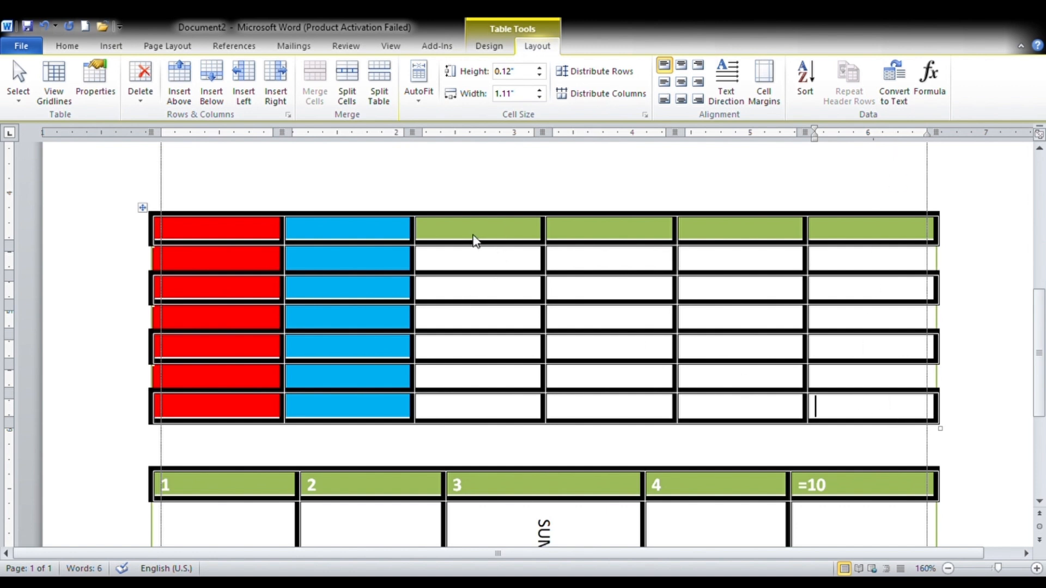
click(500, 327)
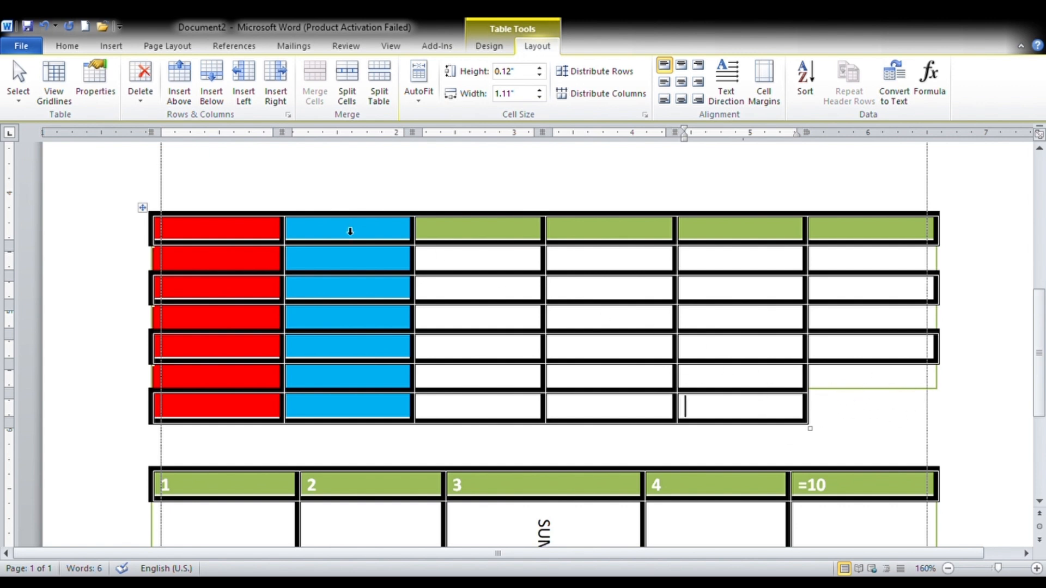
drag(351, 233, 343, 409)
drag(486, 244, 481, 402)
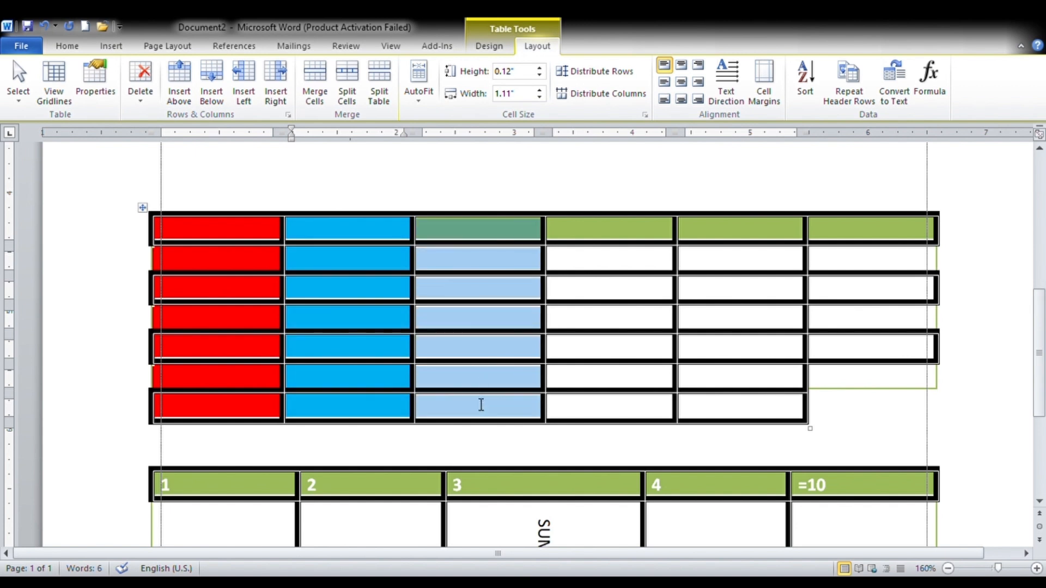
drag(204, 255, 871, 227)
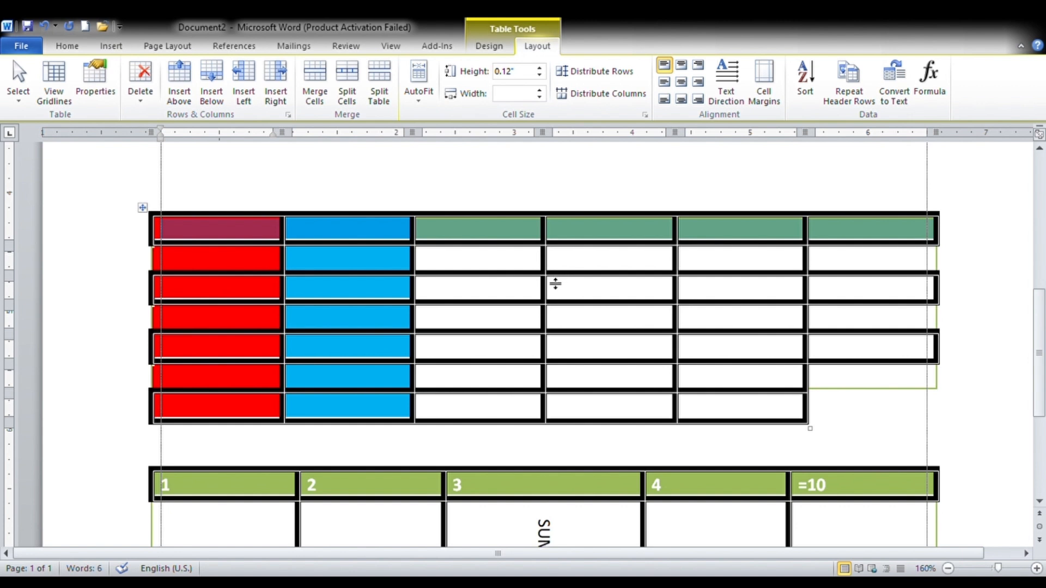
click(486, 267)
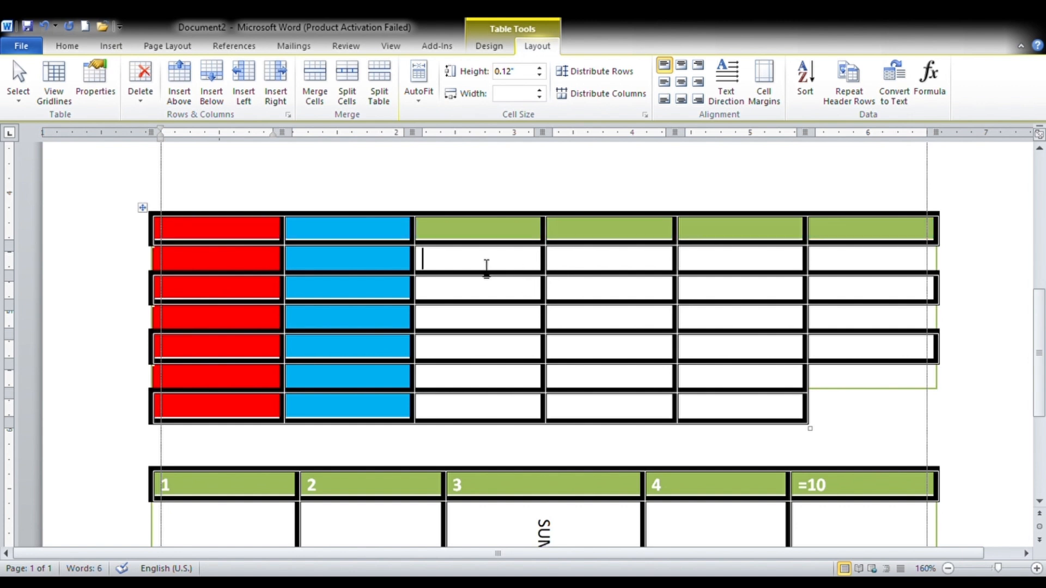
Step: Enter 5, 6, 7, 8, 1 and 2 down the blue column of the upper table, starting in the header row
click(353, 234)
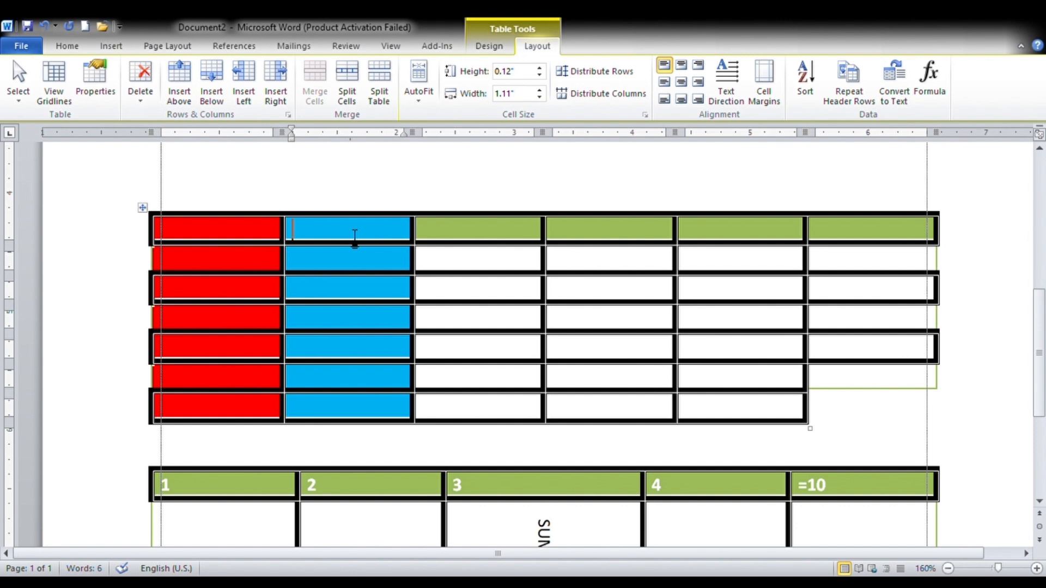
text(5)
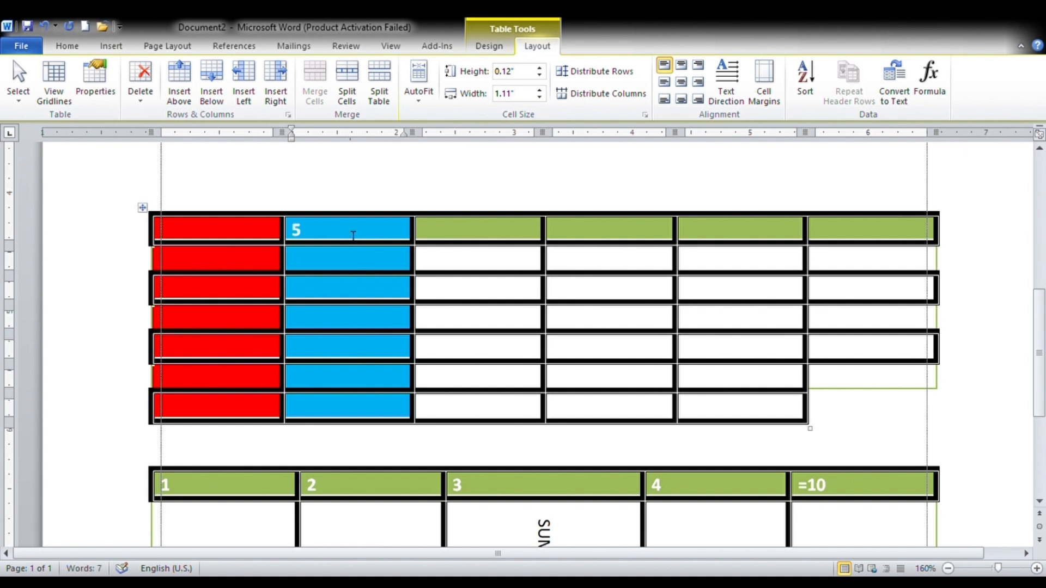
text(6)
key(Down)
text(7)
key(Down)
text(8)
key(Down)
text(1)
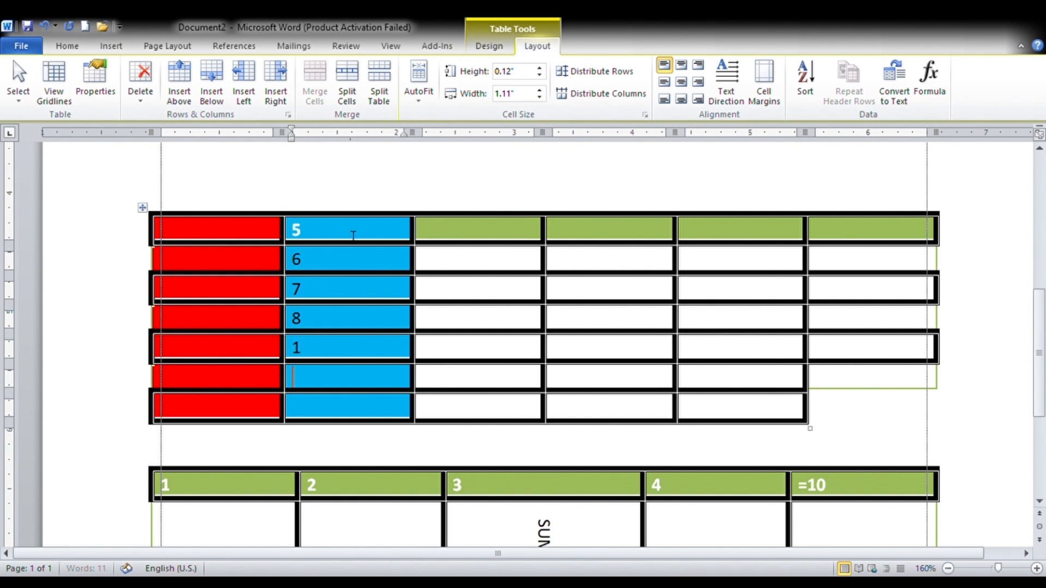
key(Down)
text(2)
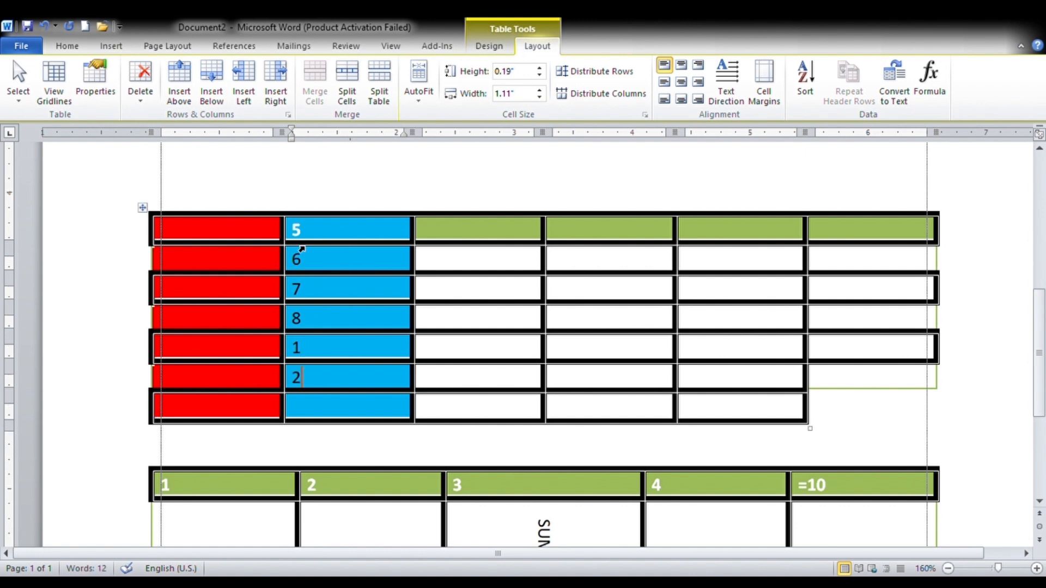
Step: Enter 3 in the blue column's last cell and replace the 8 in its fourth cell with 4
key(Down)
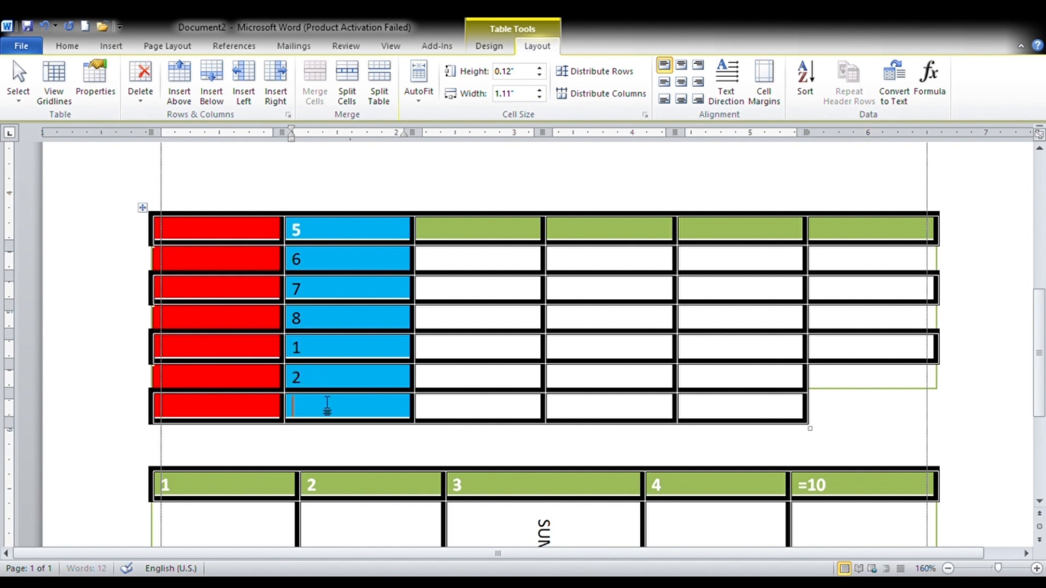
text(3)
click(313, 327)
key(BackSpace)
text(4)
Step: Sort the upper table's rows in ascending order by the blue column's numbers, treating the first row as a header
click(328, 233)
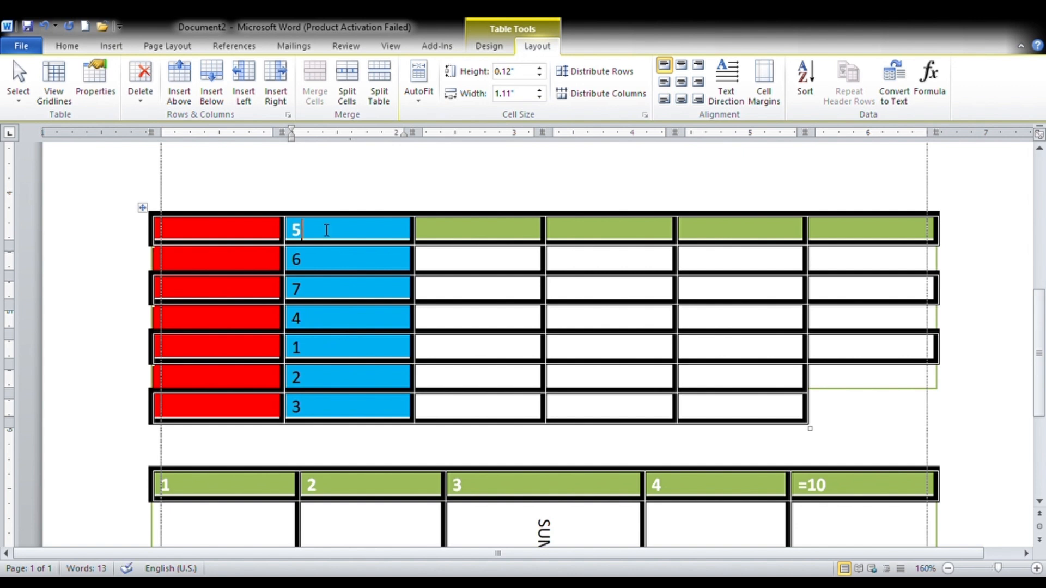
drag(296, 231, 305, 405)
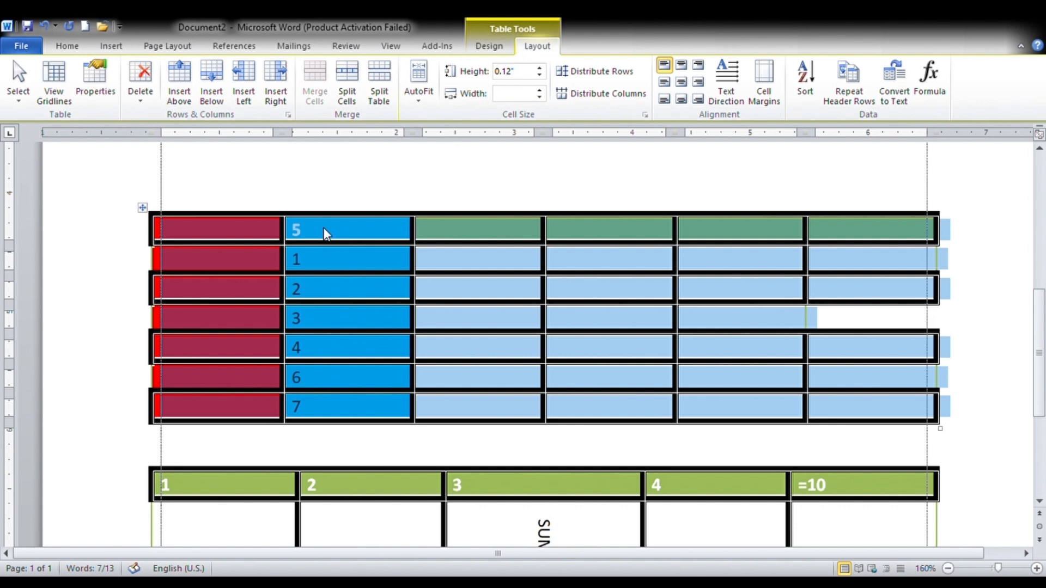
click(324, 227)
Step: Clear the 5 from the blue column's header cell in the upper table
drag(337, 231, 268, 227)
click(268, 228)
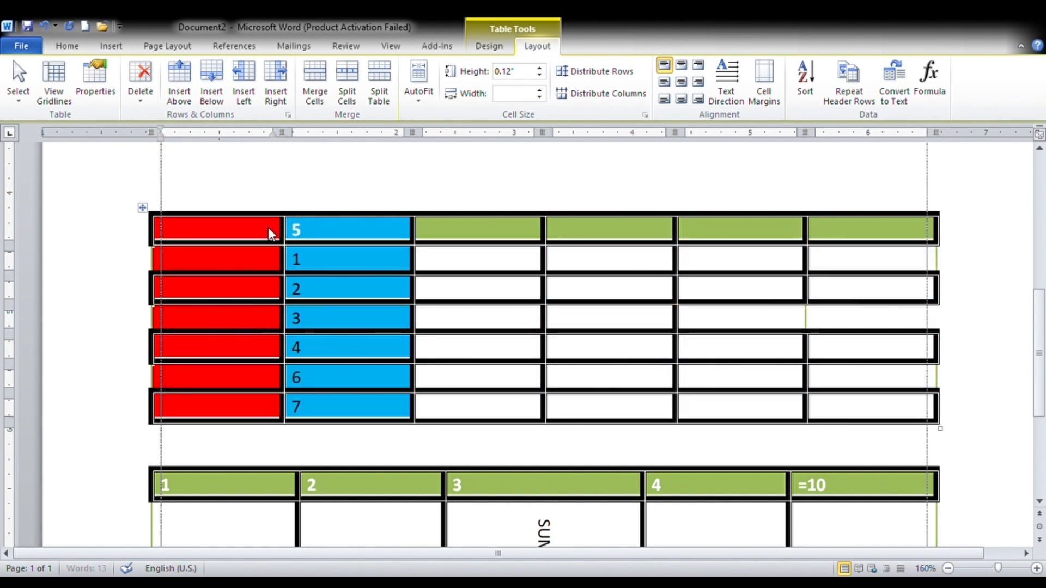
key(Delete)
Step: Sort the upper table's rows below the header in descending order by the blue column's numbers
click(336, 265)
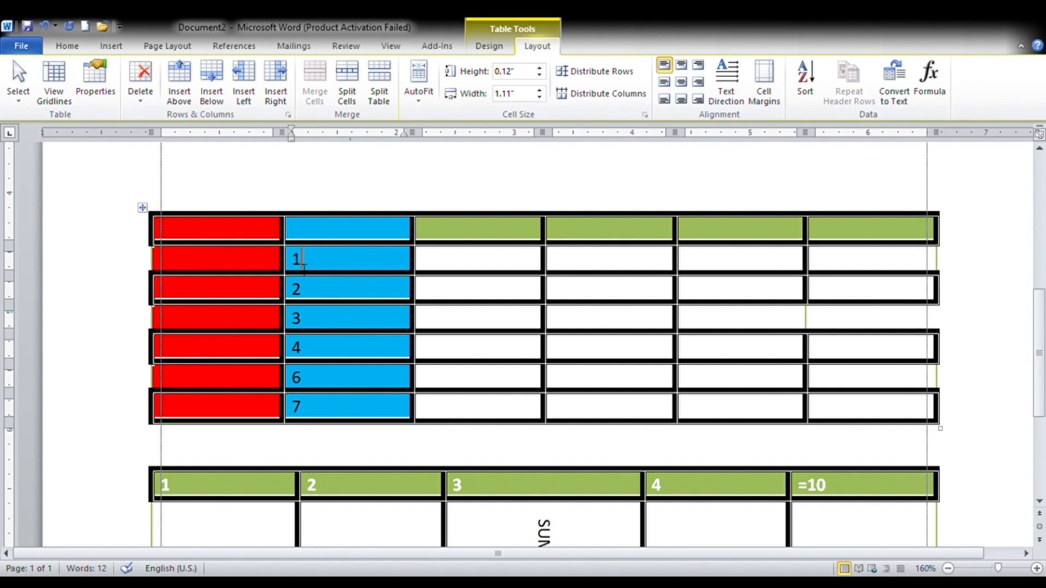
drag(293, 259, 306, 398)
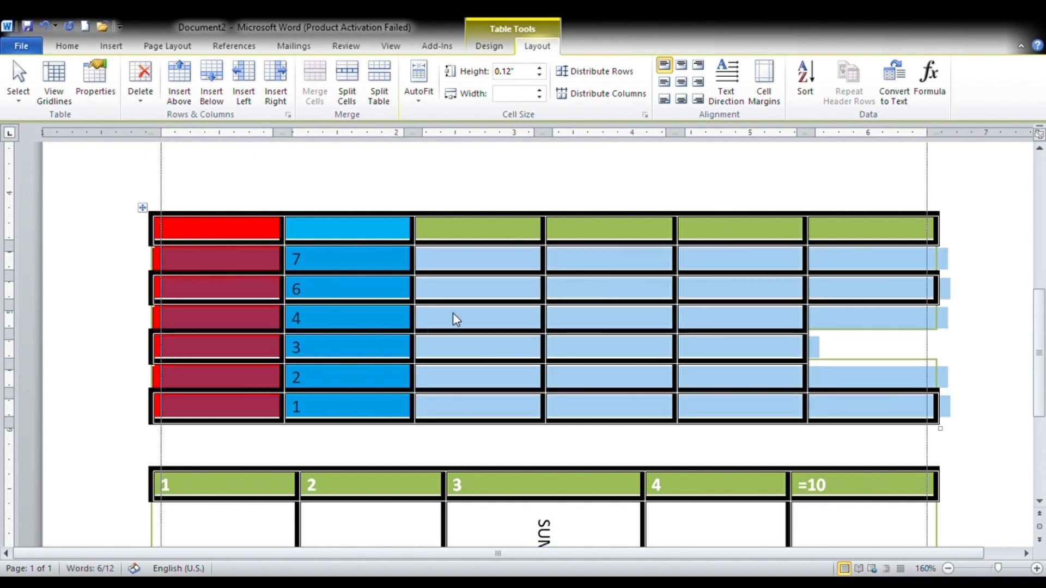
click(319, 258)
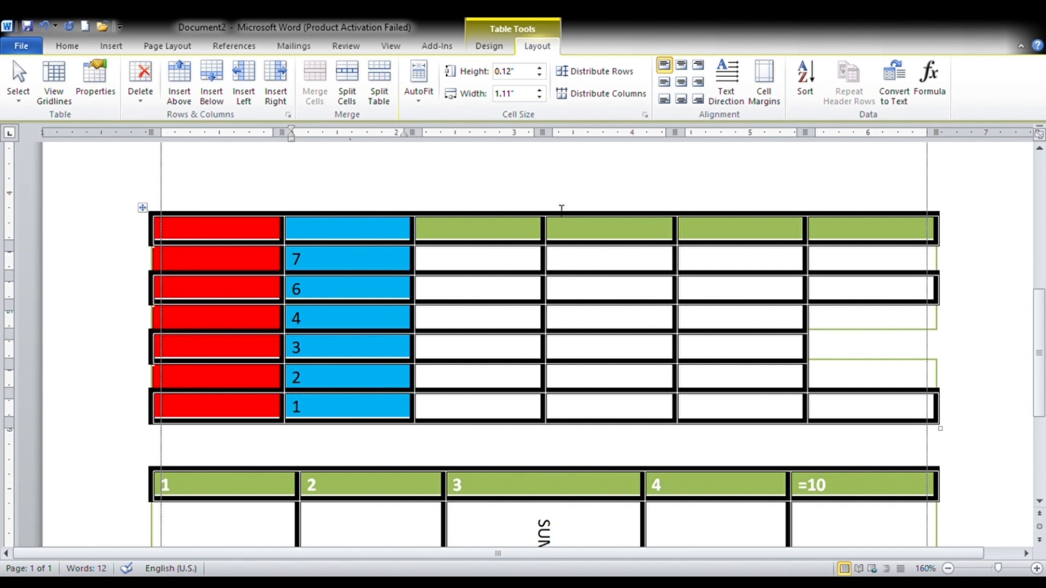
click(496, 48)
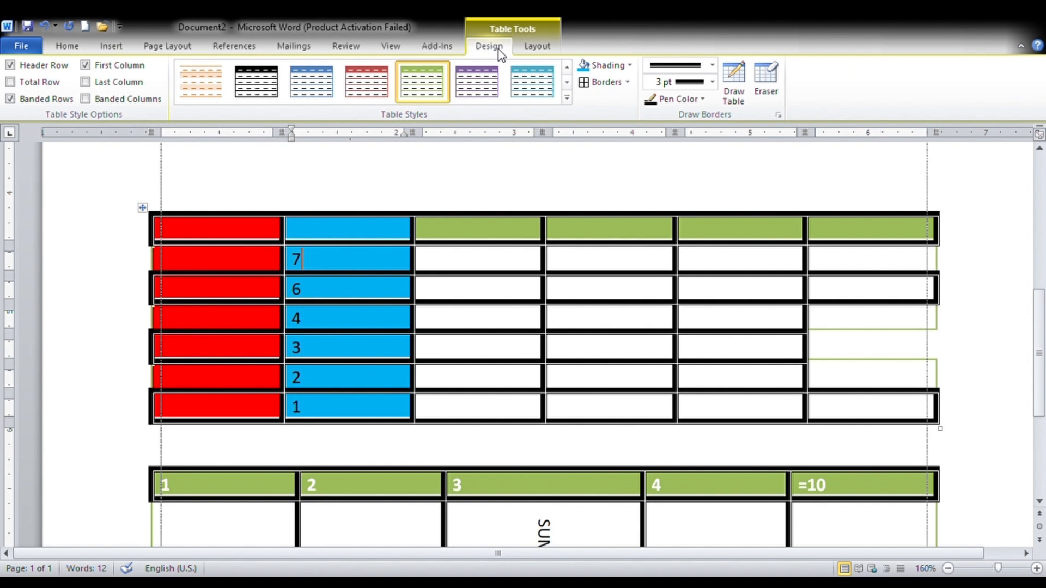
click(478, 78)
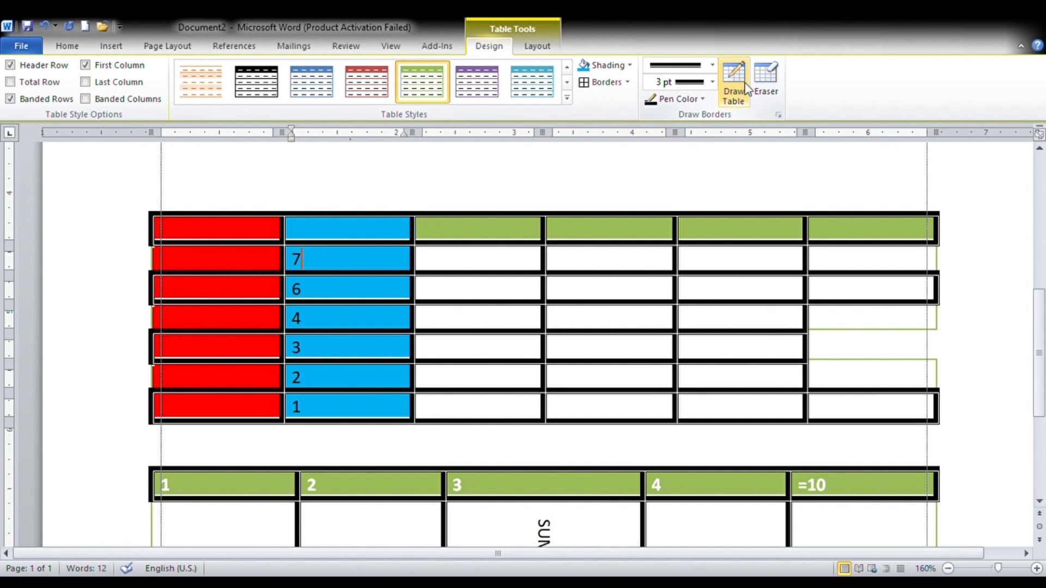
click(536, 52)
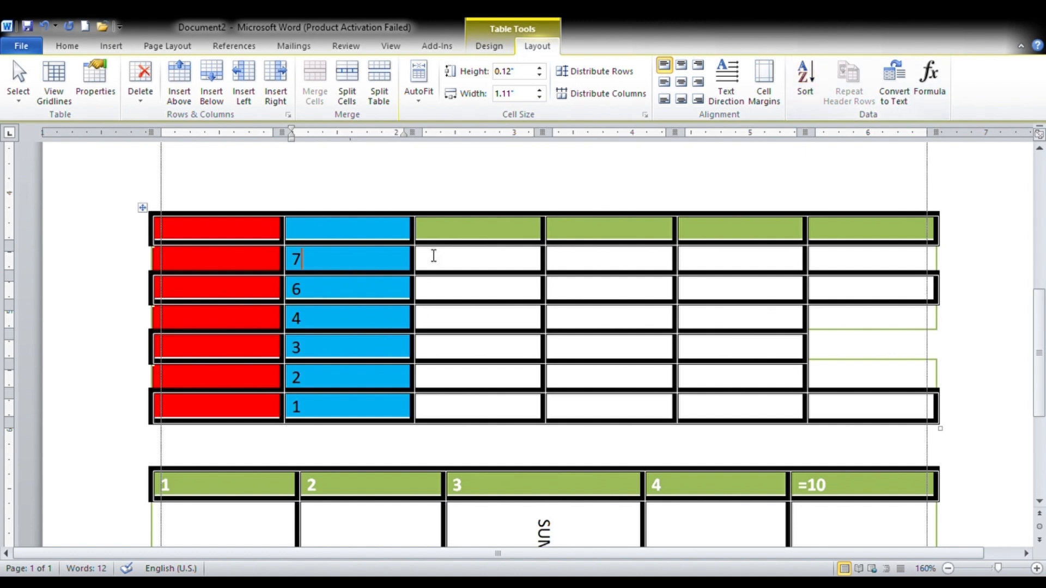
Step: Add a new row at the bottom of the upper table
mouse_move(302, 259)
mouse_down()
mouse_move(315, 427)
mouse_move(310, 263)
mouse_move(321, 407)
mouse_up()
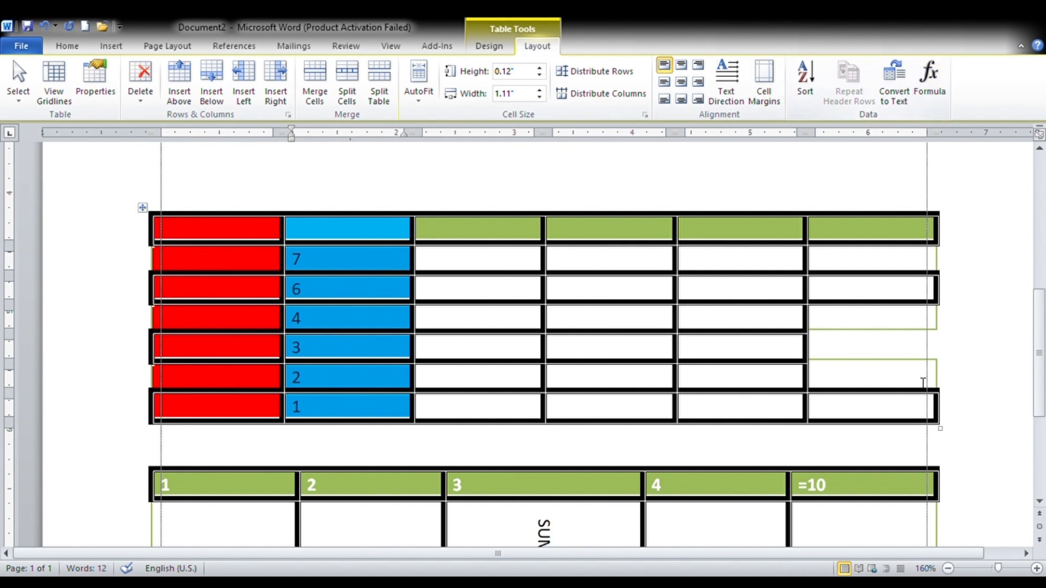
click(961, 409)
key(Return)
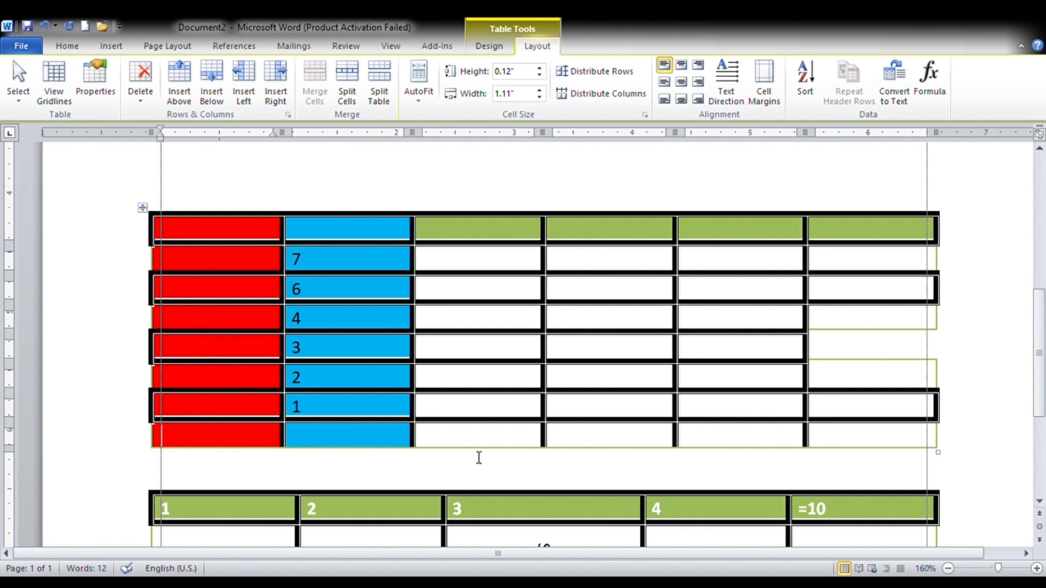
Step: Enter = in the new row's first two cells and use Formula to add the blue column's total after the second =
text(=)
key(Tab)
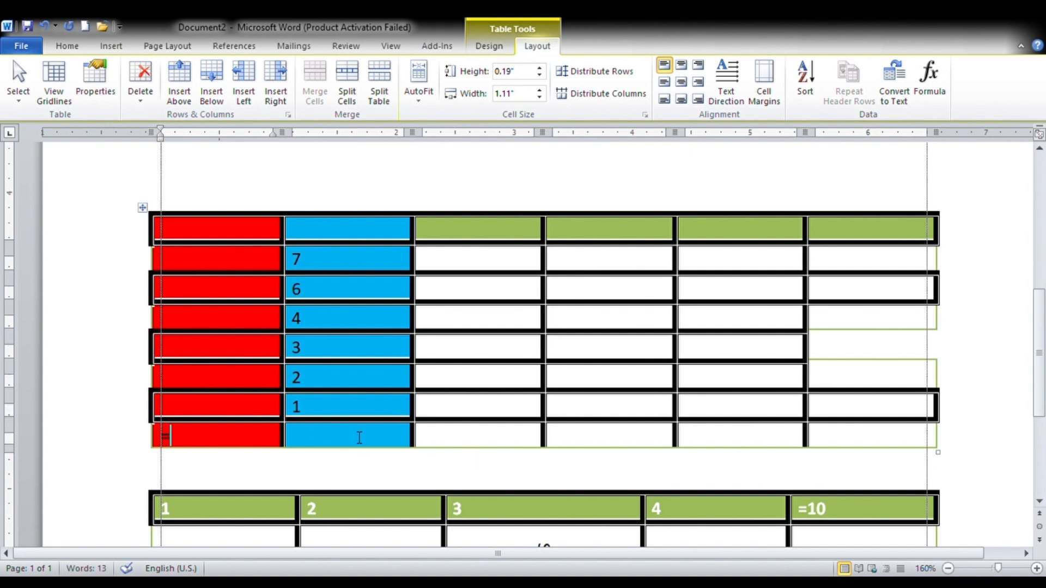
text(=)
click(932, 77)
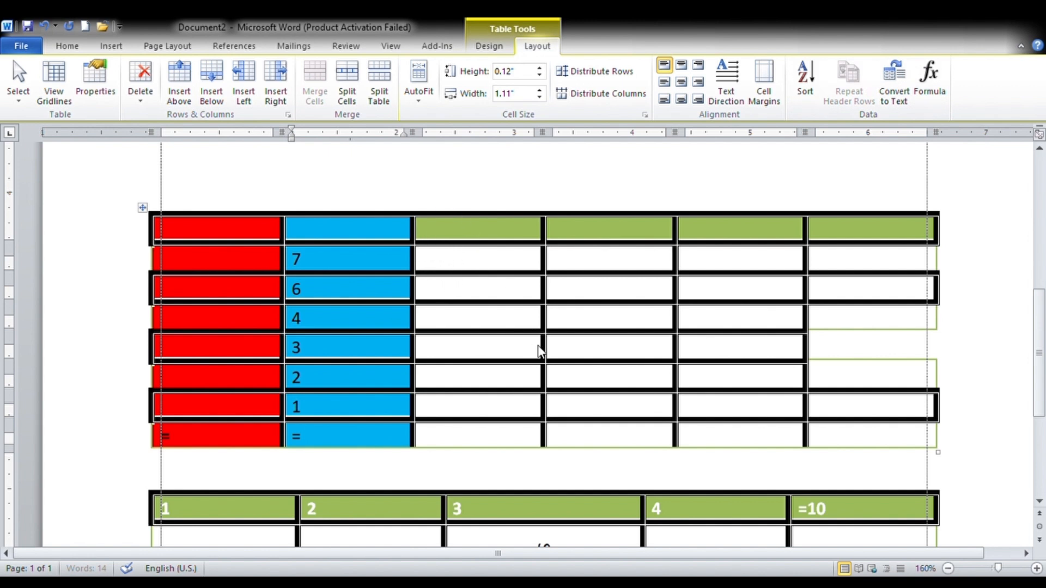
text(23)
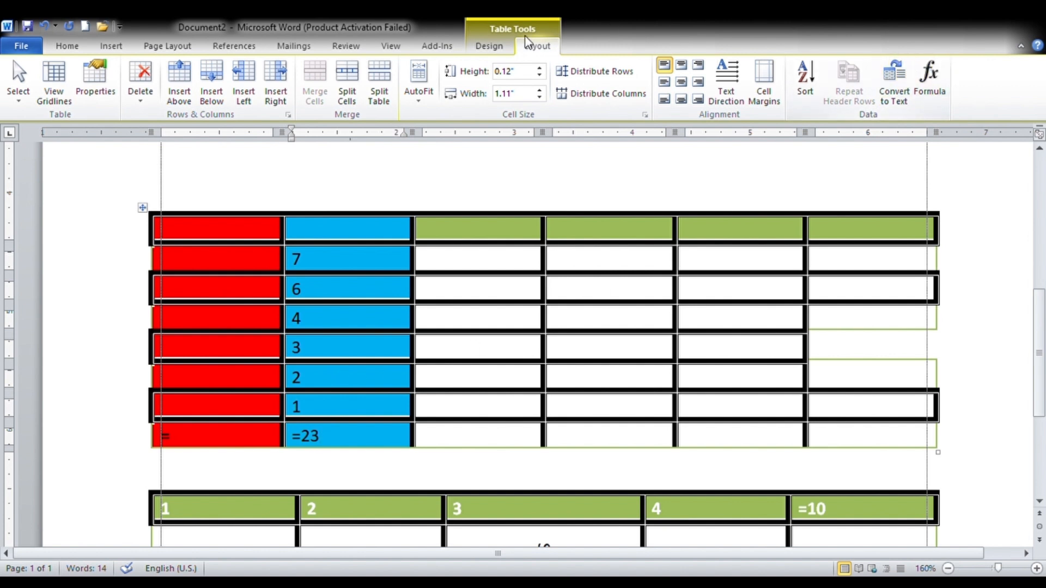
click(493, 47)
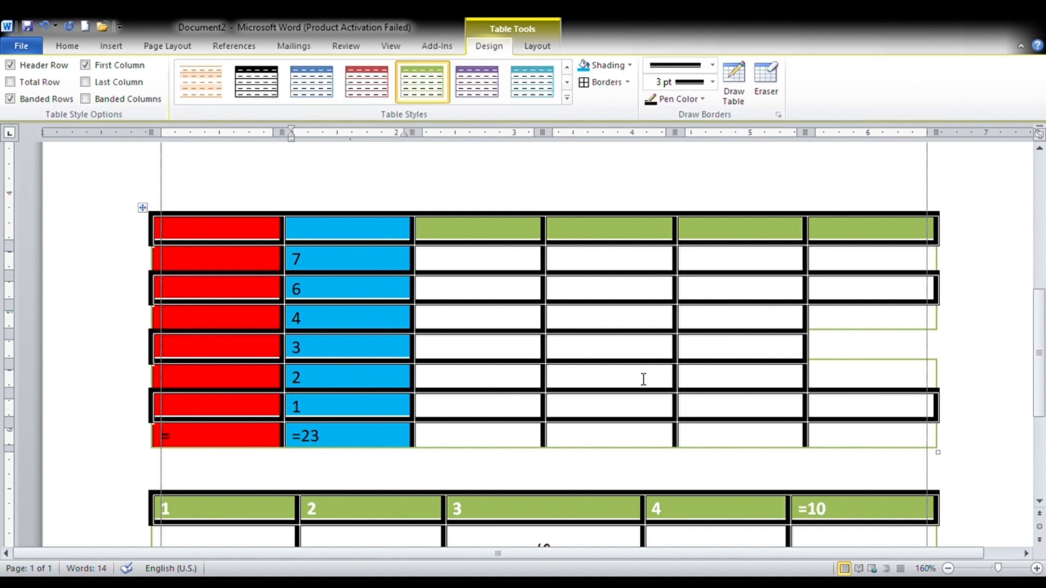
click(521, 350)
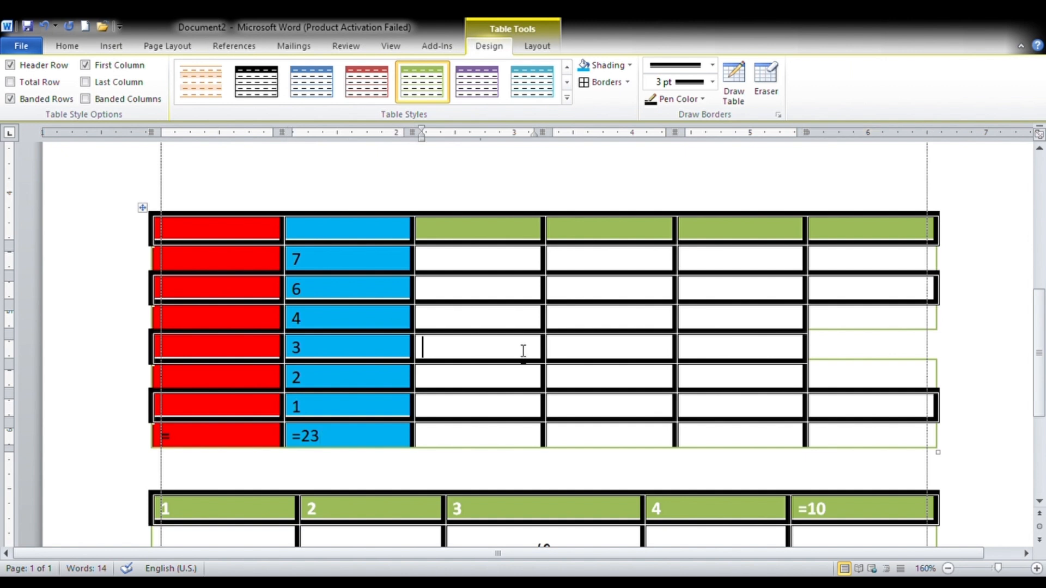